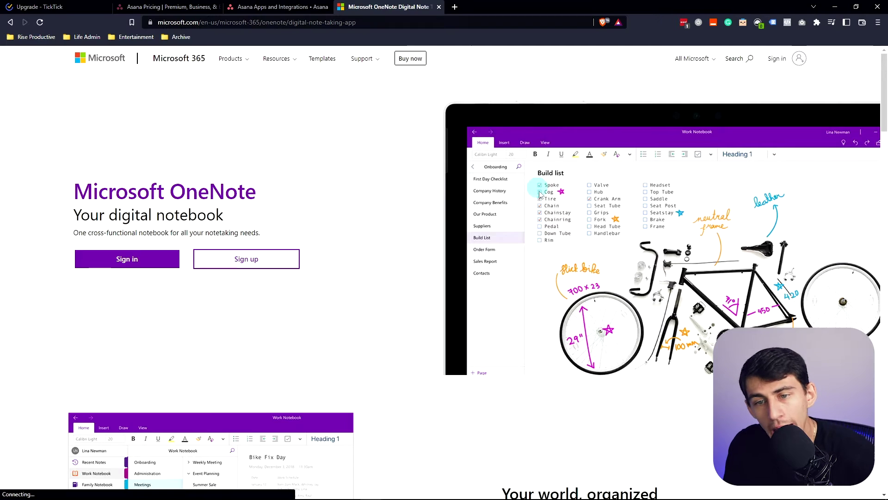
{"action": "scroll", "coordinate": [542, 192], "scroll_direction": "down", "scroll_amount": 1}
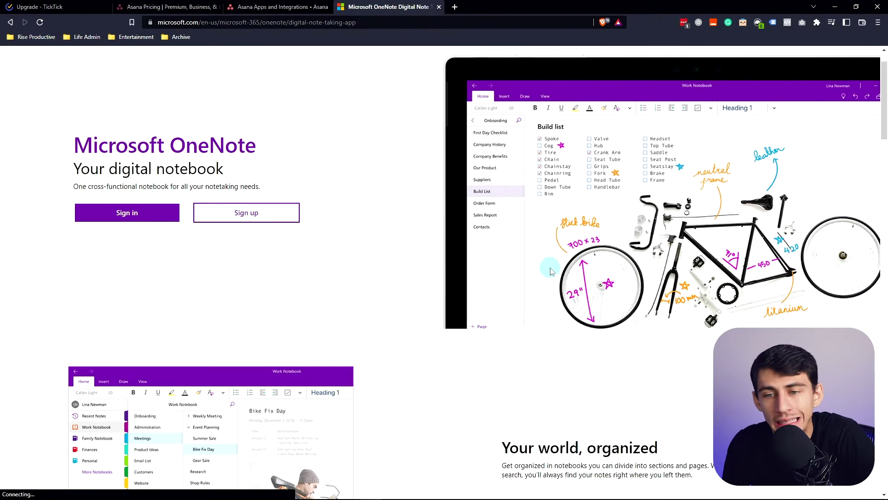
{"action": "scroll", "coordinate": [551, 270], "scroll_direction": "down", "scroll_amount": 1}
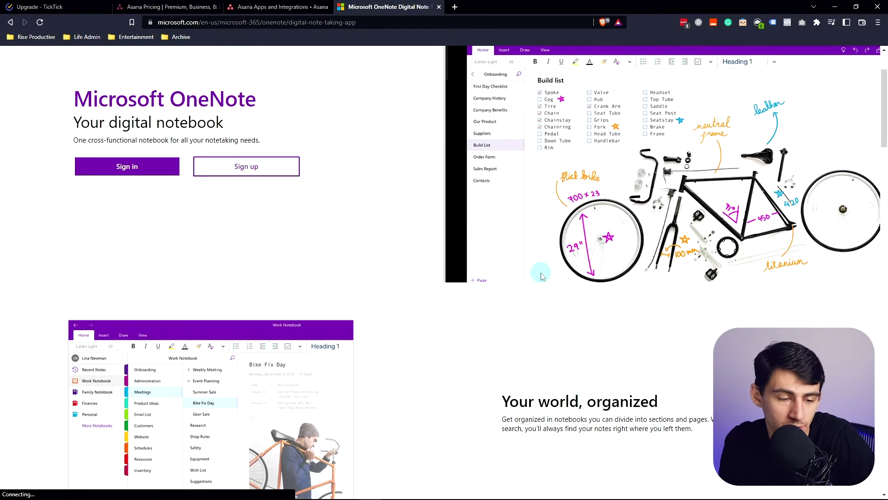
{"action": "scroll", "coordinate": [369, 395], "scroll_direction": "down", "scroll_amount": 3}
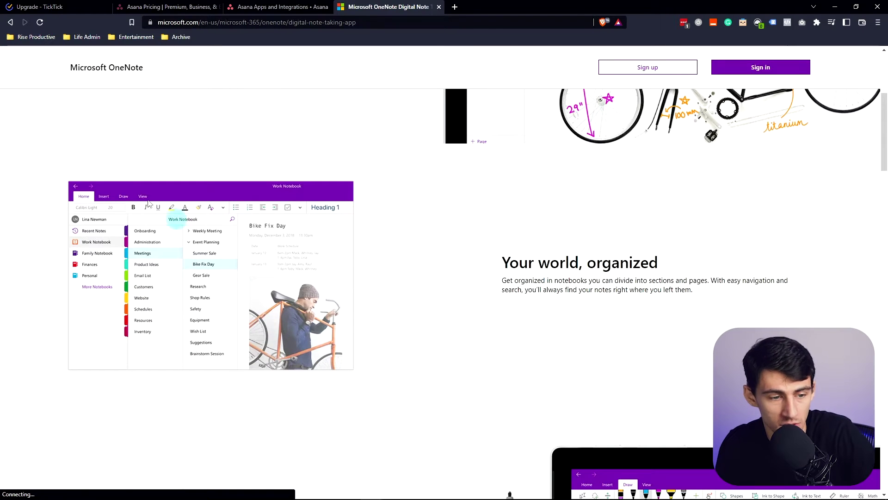
{"action": "scroll", "coordinate": [158, 241], "scroll_direction": "down", "scroll_amount": 1}
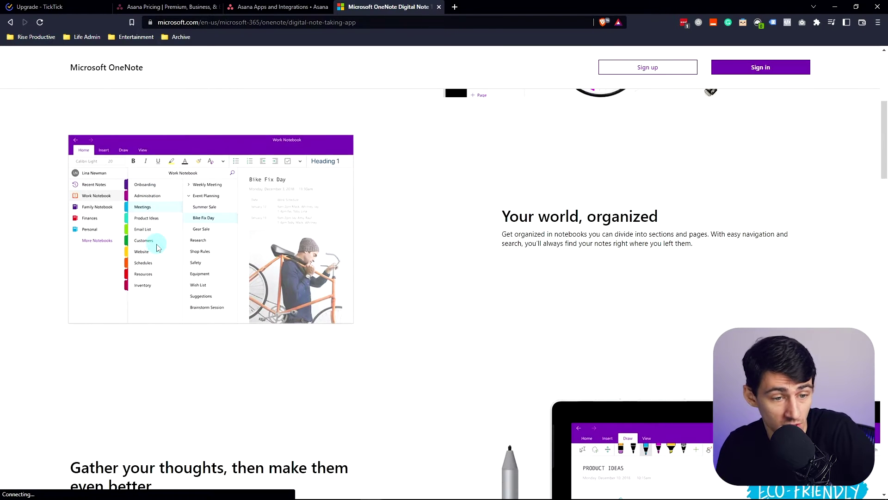
{"action": "scroll", "coordinate": [185, 245], "scroll_direction": "down", "scroll_amount": 1}
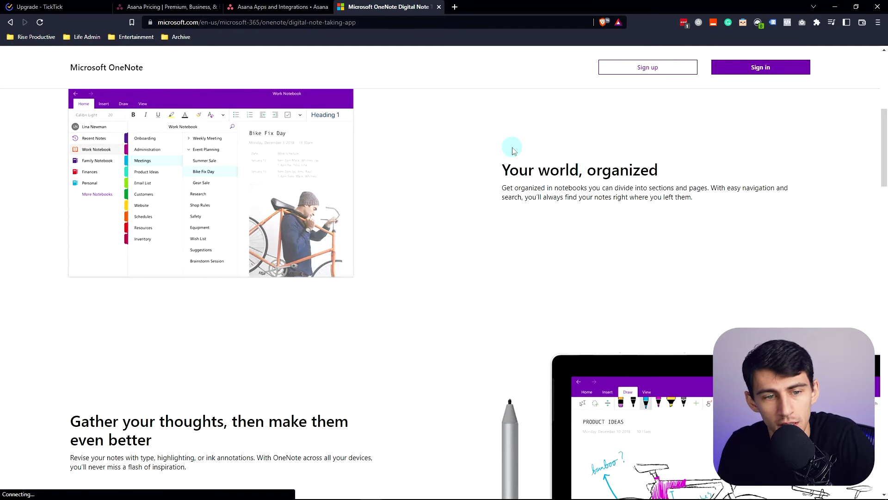
{"action": "scroll", "coordinate": [516, 173], "scroll_direction": "up", "scroll_amount": 1}
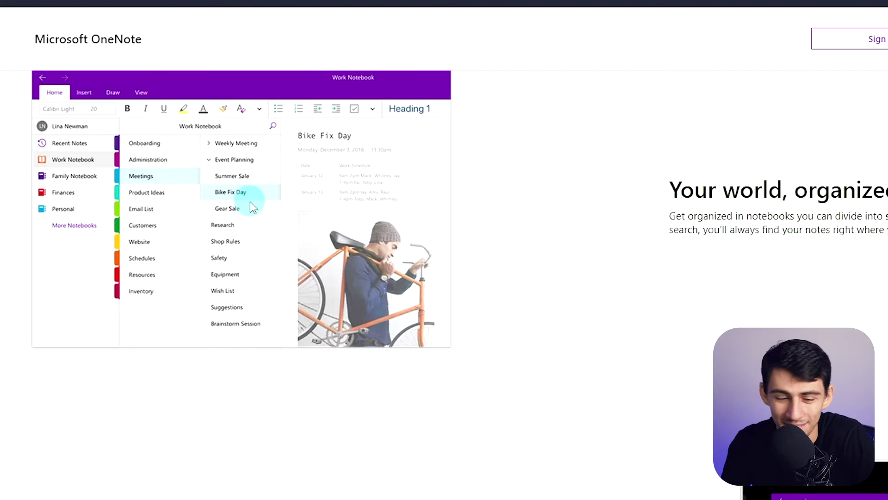
{"action": "scroll", "coordinate": [250, 201], "scroll_direction": "down", "scroll_amount": 4}
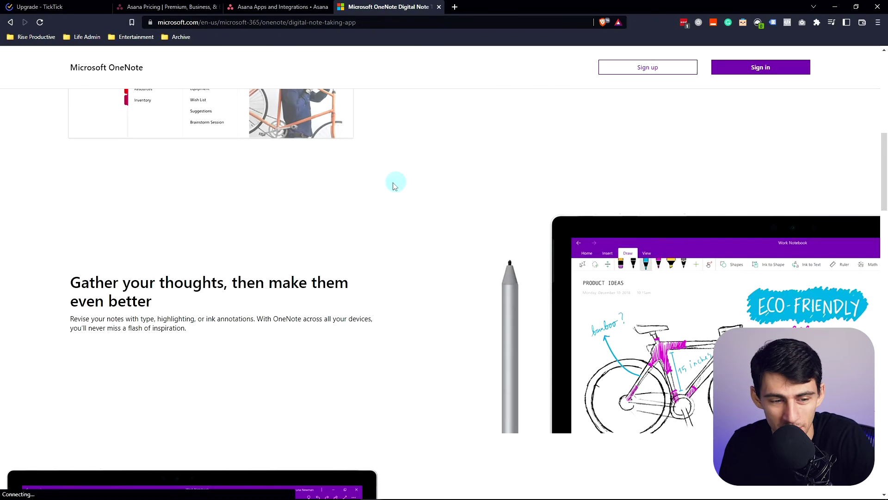
{"action": "scroll", "coordinate": [388, 181], "scroll_direction": "down", "scroll_amount": 2}
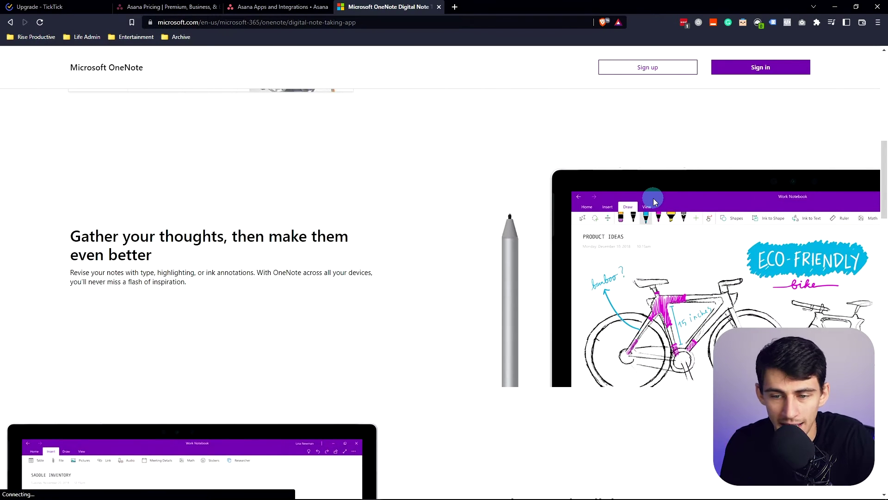
{"action": "scroll", "coordinate": [653, 197], "scroll_direction": "down", "scroll_amount": 3}
{"action": "scroll", "coordinate": [485, 174], "scroll_direction": "down", "scroll_amount": 3}
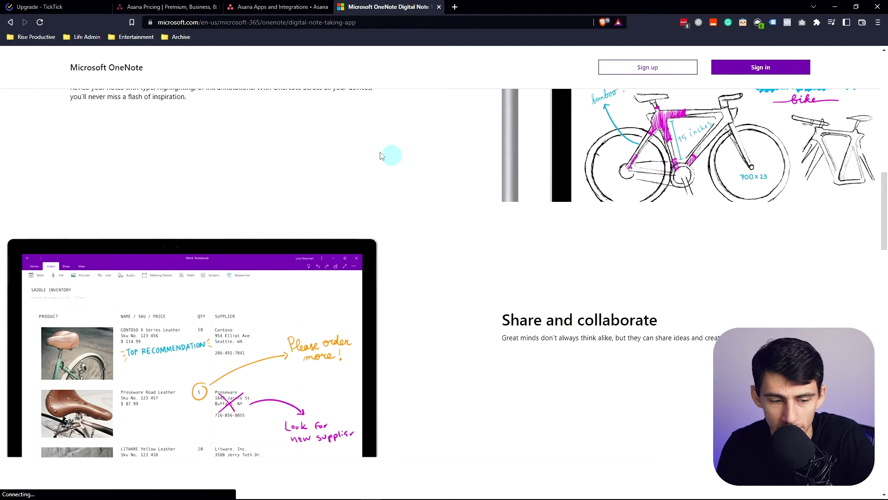
{"action": "scroll", "coordinate": [381, 156], "scroll_direction": "down", "scroll_amount": 3}
{"action": "scroll", "coordinate": [430, 306], "scroll_direction": "down", "scroll_amount": 3}
{"action": "scroll", "coordinate": [507, 279], "scroll_direction": "down", "scroll_amount": 2}
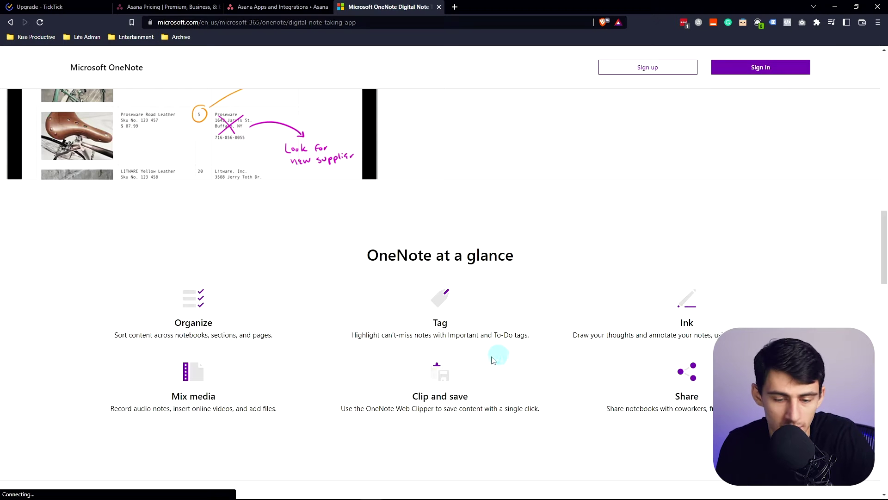
{"action": "scroll", "coordinate": [420, 350], "scroll_direction": "down", "scroll_amount": 5}
{"action": "scroll", "coordinate": [295, 352], "scroll_direction": "down", "scroll_amount": 8}
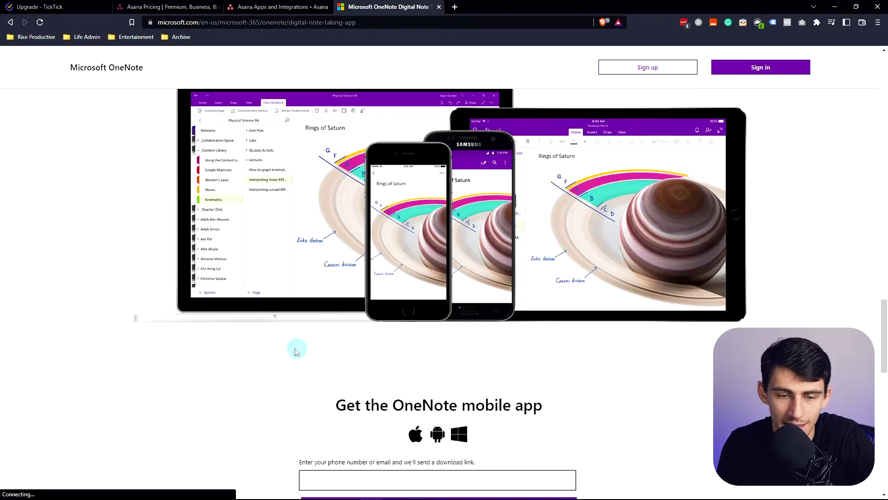
{"action": "scroll", "coordinate": [676, 230], "scroll_direction": "up", "scroll_amount": 2}
{"action": "scroll", "coordinate": [486, 243], "scroll_direction": "up", "scroll_amount": 15}
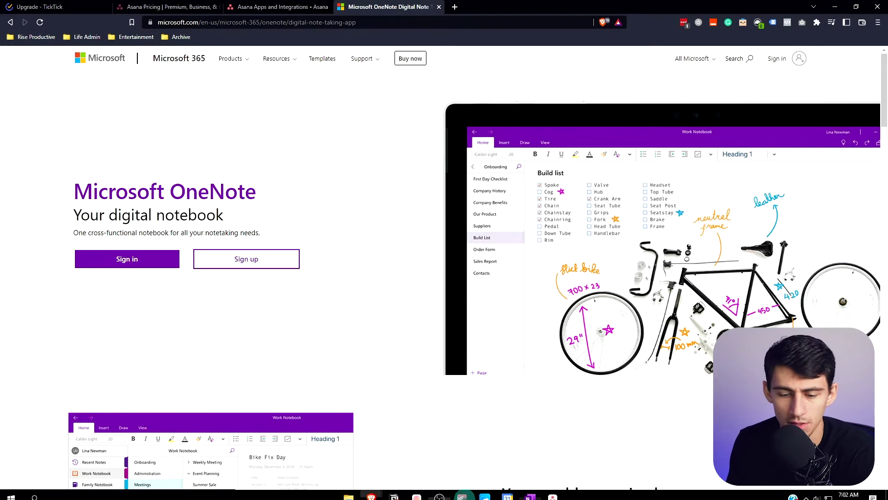
Switch to OneNote and open the Demetri School Notes notebook from the Notebooks list.
{"action": "key", "text": "alt+Tab"}
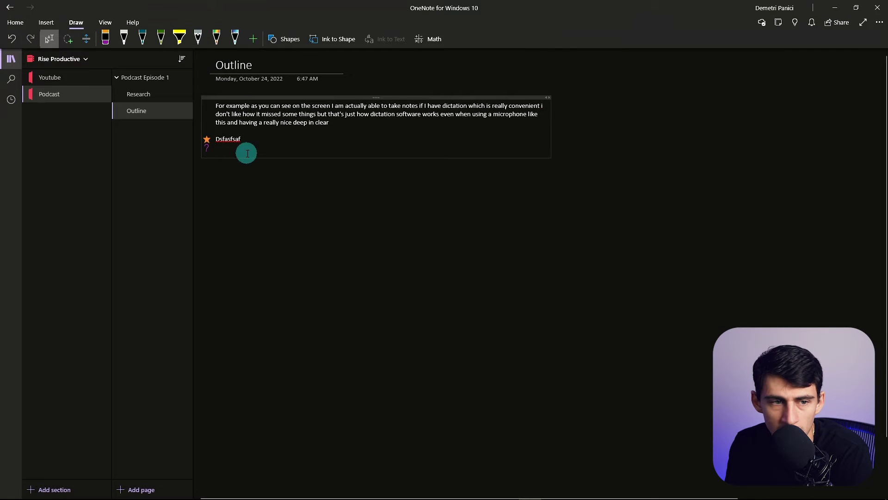
{"action": "left_click", "coordinate": [16, 21]}
{"action": "left_click", "coordinate": [59, 59]}
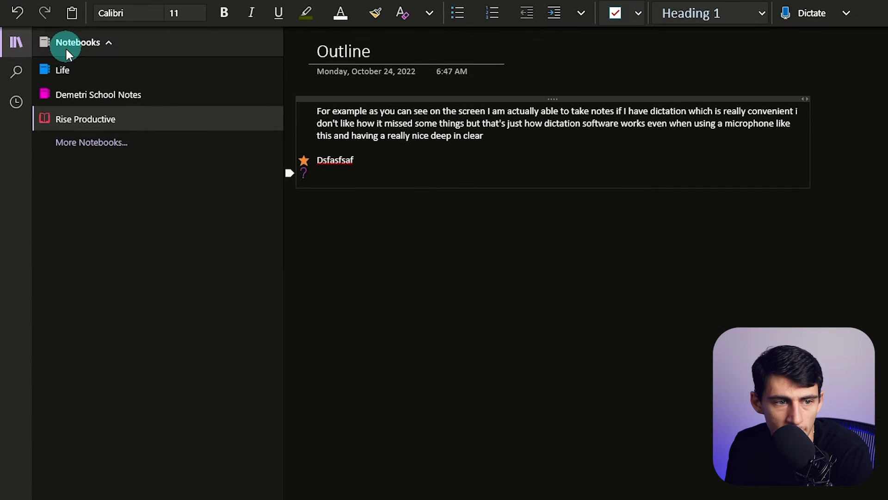
{"action": "left_click", "coordinate": [83, 92]}
{"action": "left_click", "coordinate": [106, 42]}
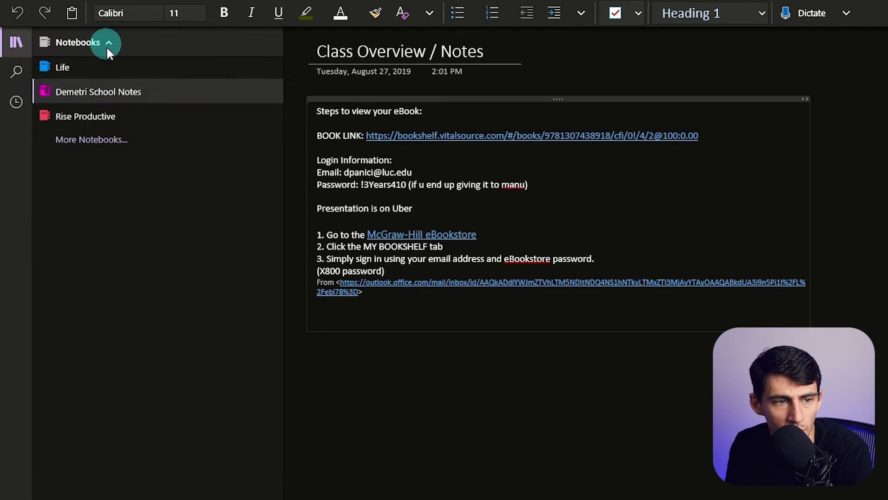
{"action": "left_click", "coordinate": [109, 92]}
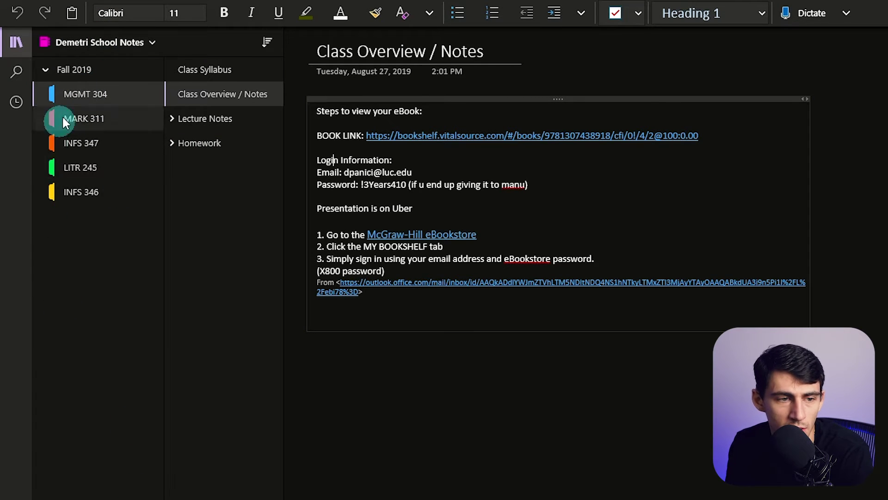
Collapse the Fall 2019 section group and bring up the sections context menu.
{"action": "left_click", "coordinate": [84, 74]}
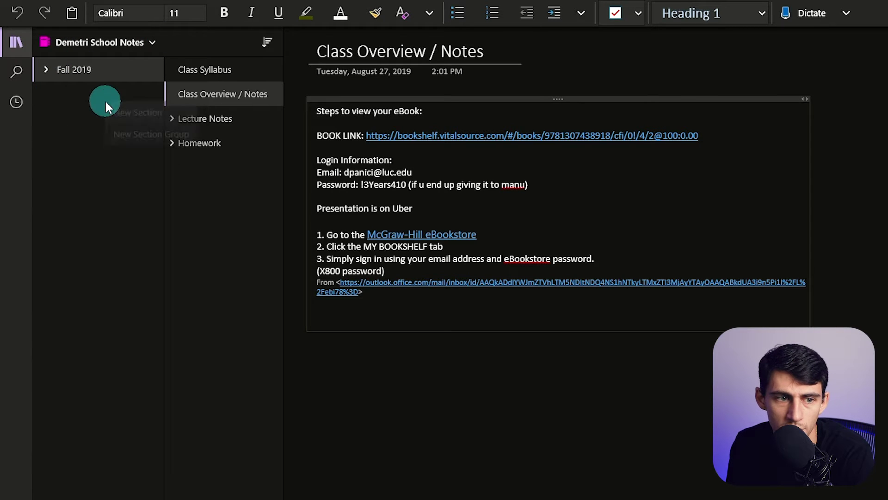
{"action": "right_click", "coordinate": [105, 99]}
Create a new section group named Fall 2022 and try moving it above Fall 2019.
{"action": "left_click", "coordinate": [151, 134]}
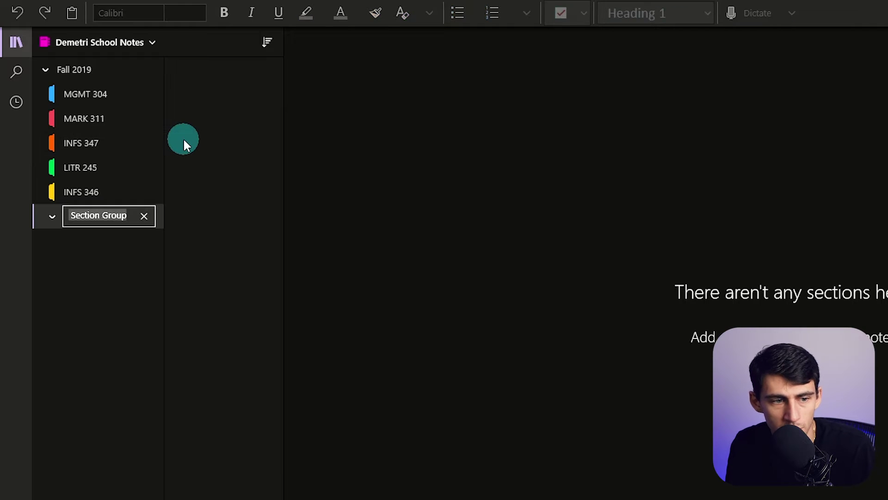
{"action": "type", "text": "Fall 2022"}
{"action": "key", "text": "Return"}
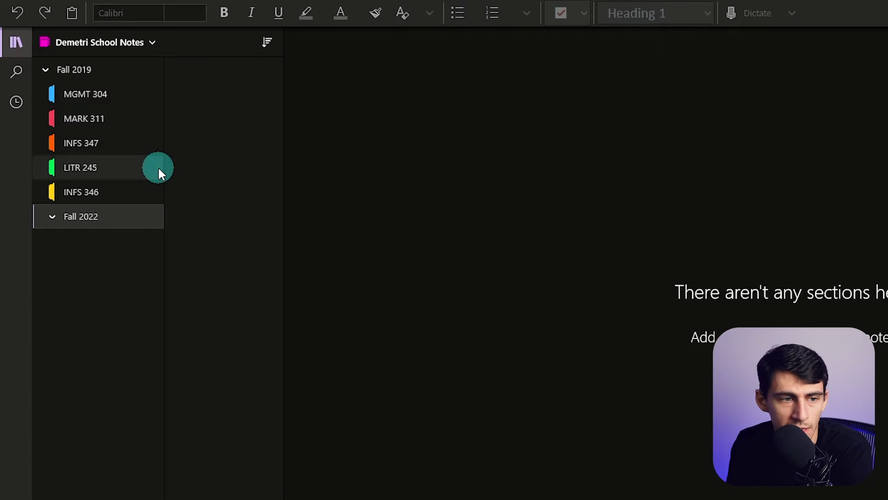
{"action": "left_click", "coordinate": [45, 69]}
{"action": "left_click", "coordinate": [100, 41]}
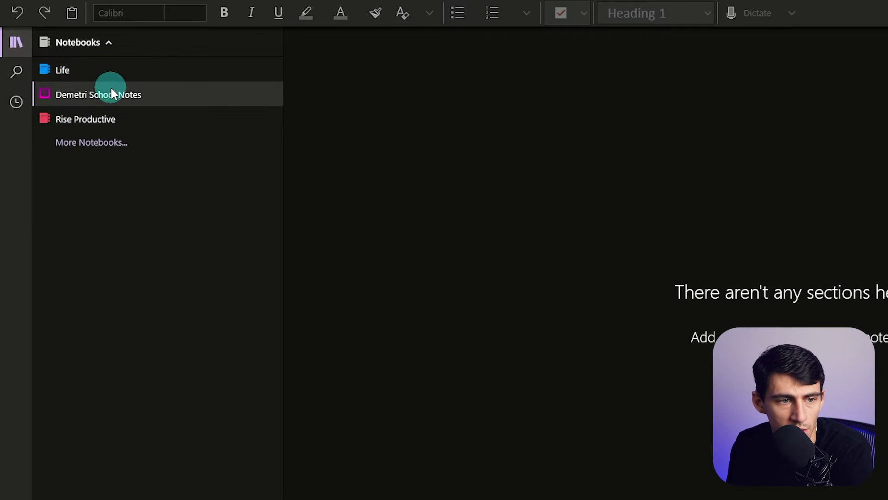
{"action": "left_click", "coordinate": [101, 93]}
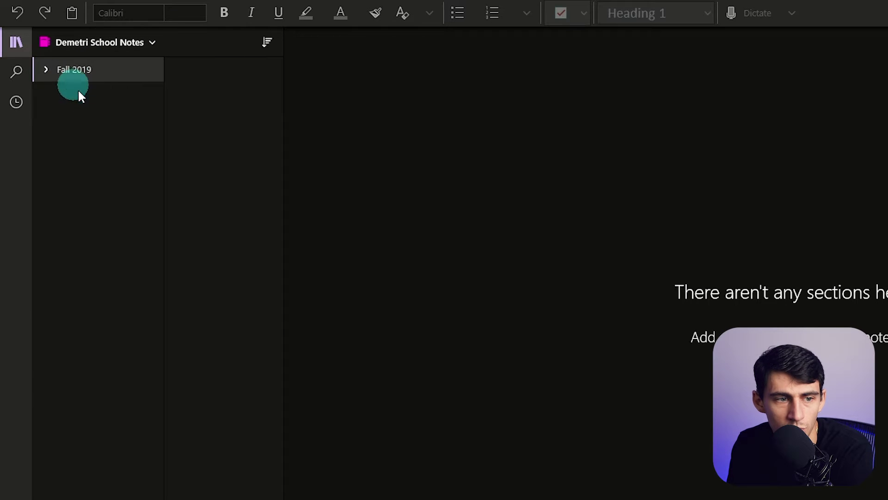
{"action": "left_click", "coordinate": [45, 70]}
{"action": "left_click_drag", "start_coordinate": [71, 217], "coordinate": [82, 68]}
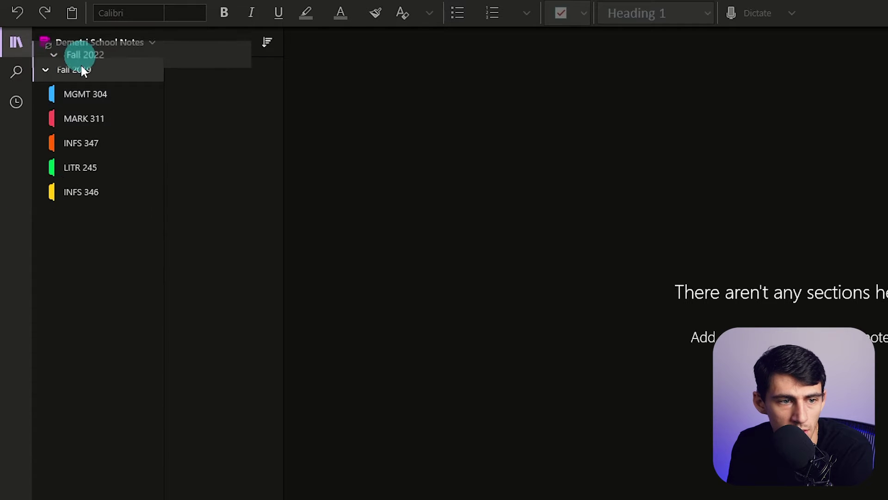
Add a new section named MARK 303 inside the Fall 2022 group.
{"action": "right_click", "coordinate": [66, 215]}
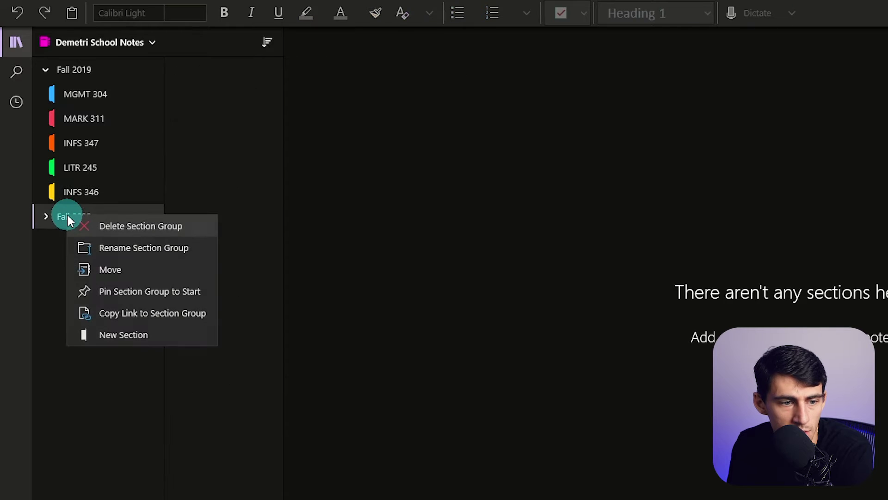
{"action": "left_click", "coordinate": [48, 218]}
{"action": "right_click", "coordinate": [69, 217]}
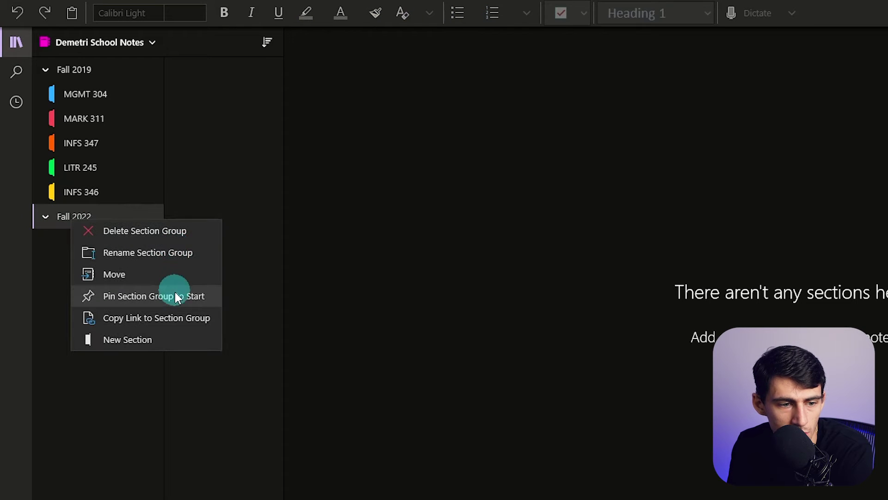
{"action": "left_click", "coordinate": [127, 339]}
{"action": "type", "text": "MARK 3"}
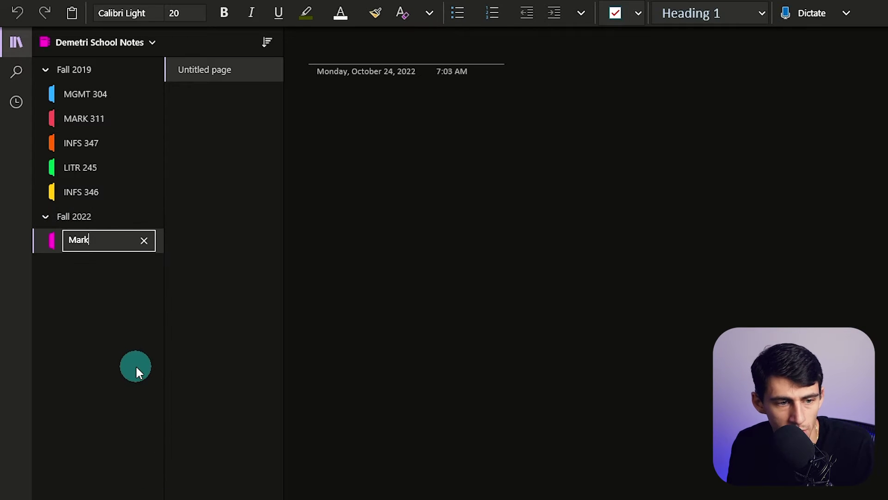
{"action": "type", "text": "03"}
{"action": "key", "text": "Return"}
Set the MARK 303 section colour to blue and select its untitled page.
{"action": "right_click", "coordinate": [109, 246]}
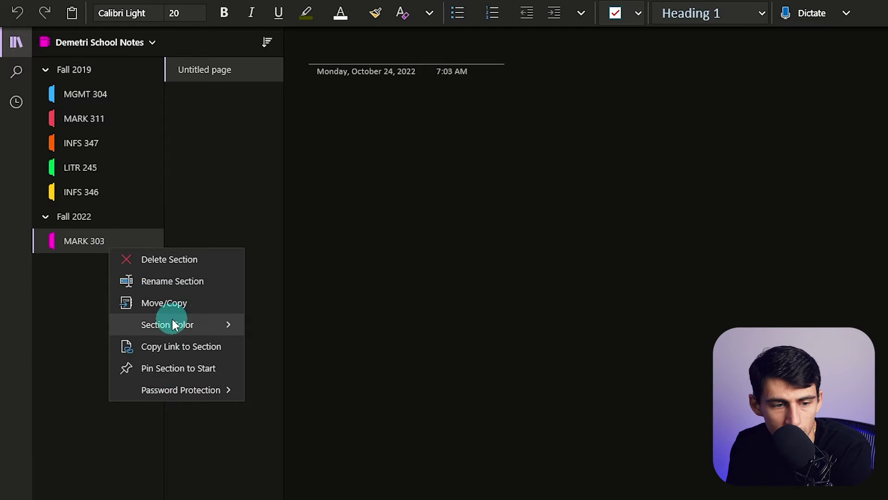
{"action": "left_click", "coordinate": [195, 320]}
{"action": "left_click", "coordinate": [154, 294]}
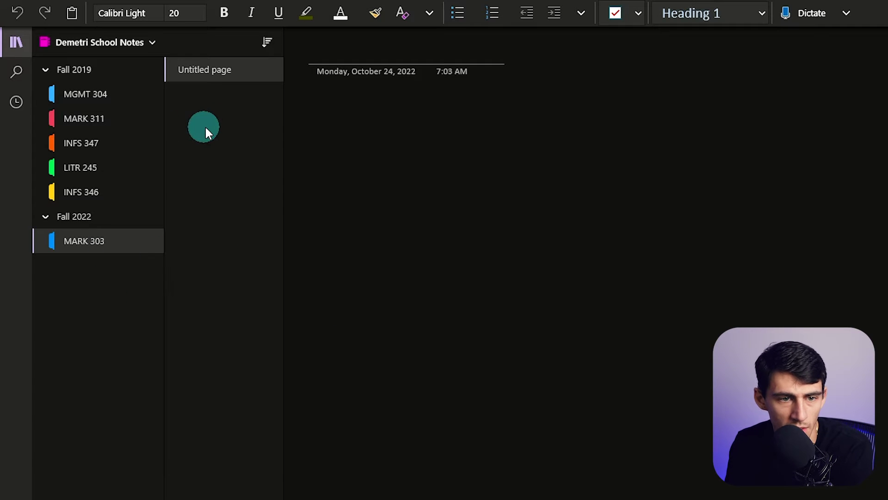
{"action": "left_click", "coordinate": [242, 65]}
Title the page Lecture Notes and create a new untitled page with Ctrl+N.
{"action": "left_click", "coordinate": [366, 56]}
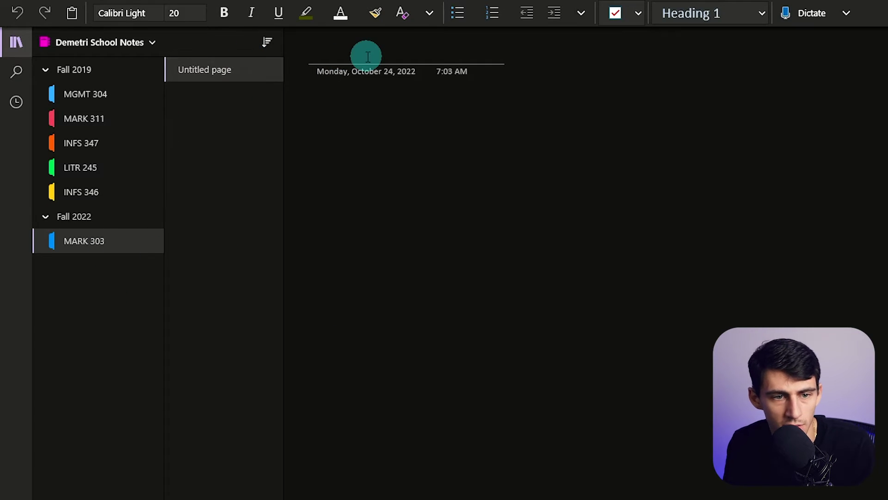
{"action": "type", "text": "Lecture Notes 10 - 2"}
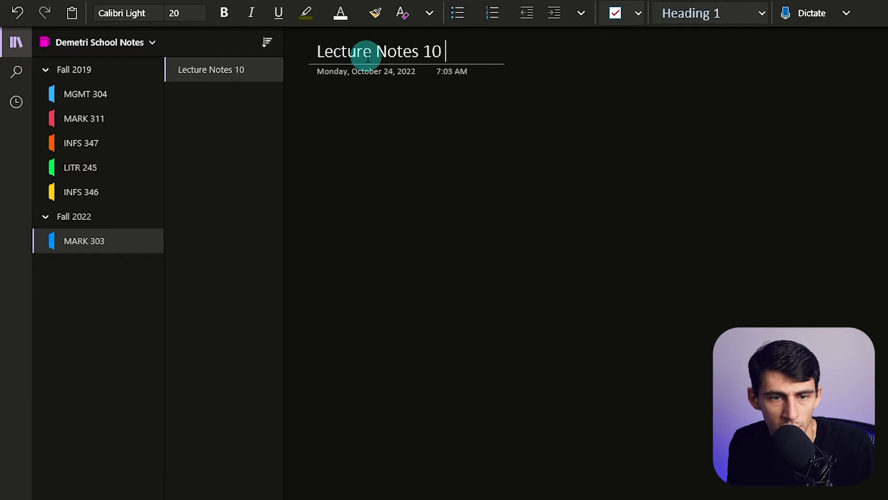
{"action": "type", "text": "4"}
{"action": "right_click", "coordinate": [254, 72]}
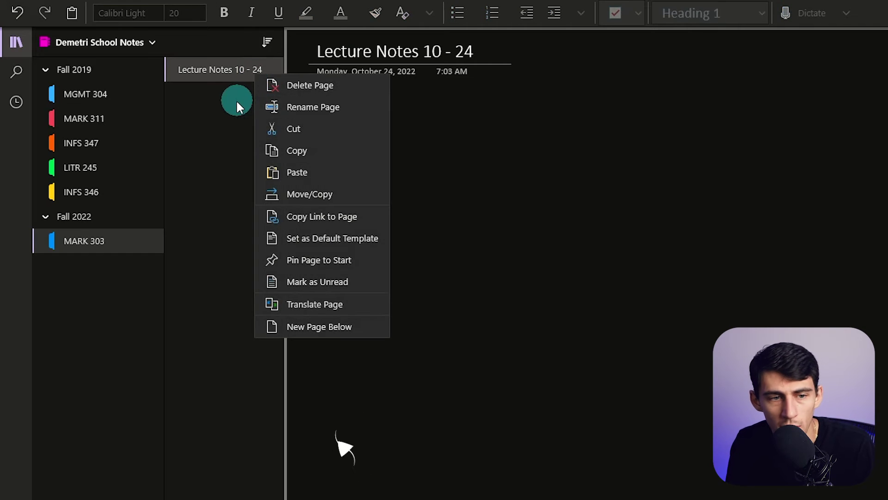
{"action": "left_click", "coordinate": [199, 333]}
{"action": "key", "text": "ctrl+n"}
{"action": "left_click_drag", "start_coordinate": [209, 94], "coordinate": [214, 70]}
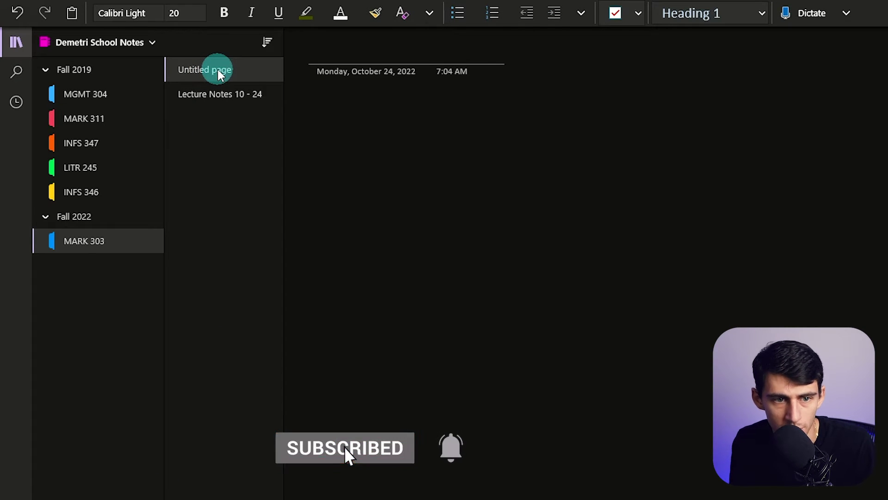
{"action": "type", "text": "Lecture Notes"}
Move Lecture Notes 10 - 24 under Lecture Notes, make it a subpage, and add another untitled page.
{"action": "left_click_drag", "start_coordinate": [211, 94], "coordinate": [250, 64]}
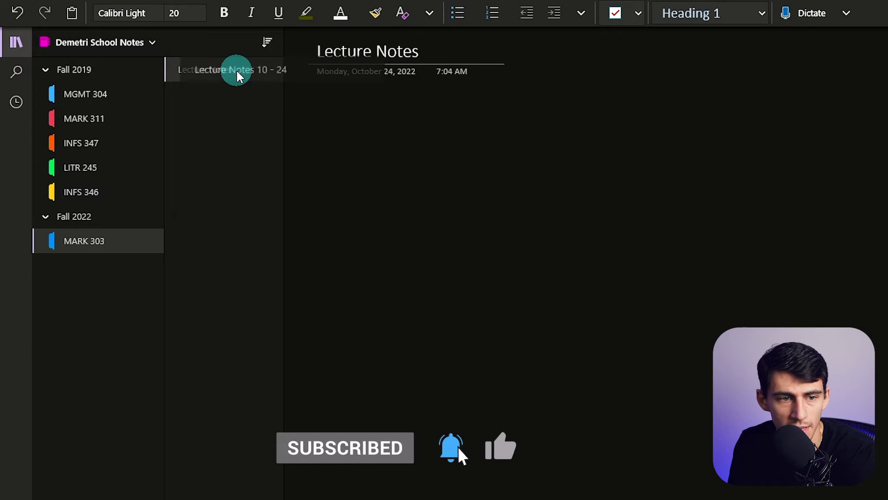
{"action": "right_click", "coordinate": [222, 80]}
{"action": "right_click", "coordinate": [209, 94]}
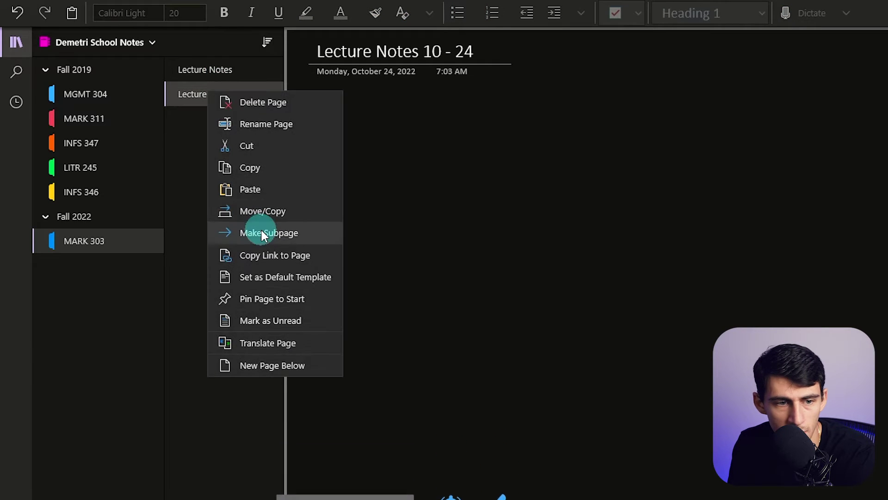
{"action": "left_click", "coordinate": [258, 232]}
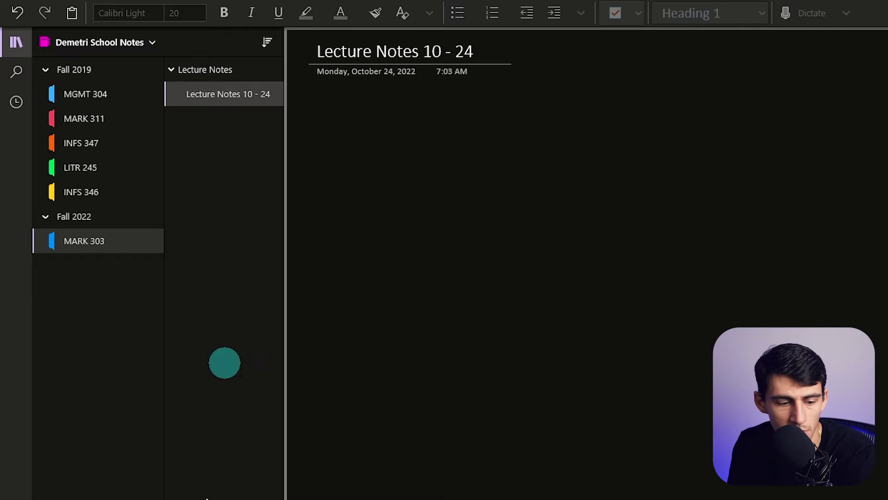
{"action": "key", "text": "ctrl+n"}
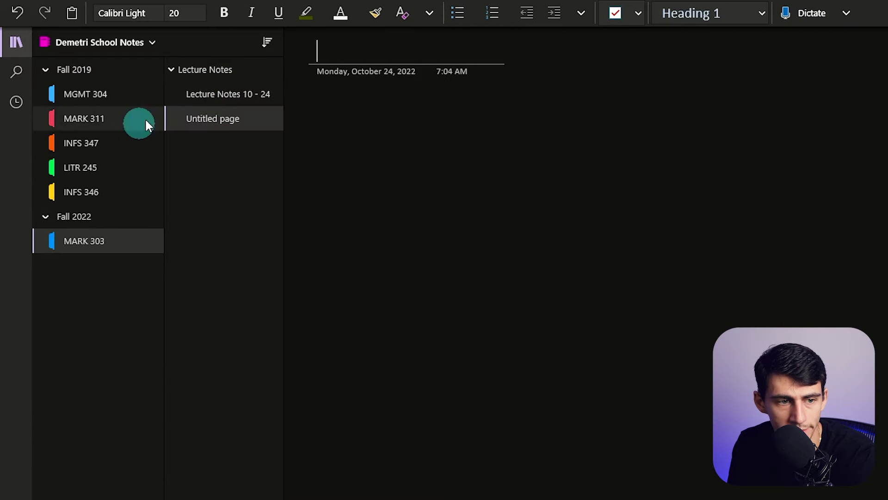
Browse the MGMT 304 section's lecture notes, Class Syllabus and Class Overview pages.
{"action": "left_click", "coordinate": [146, 97]}
{"action": "left_click", "coordinate": [171, 118]}
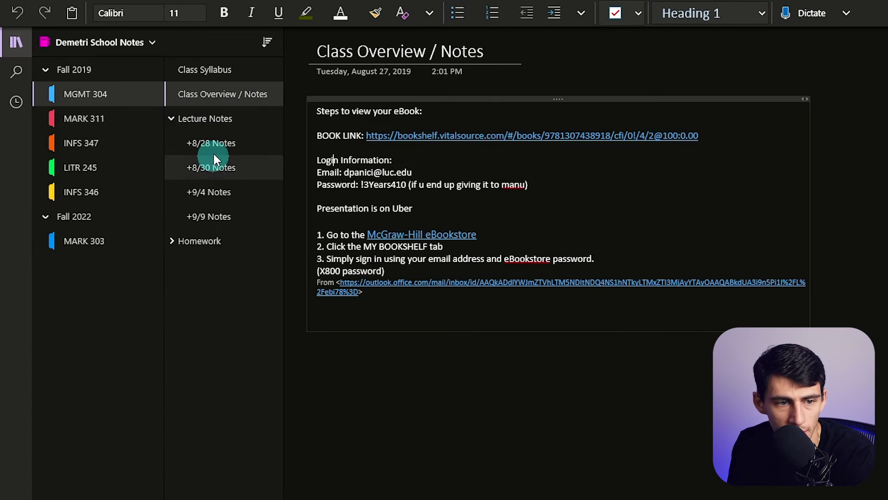
{"action": "left_click", "coordinate": [211, 143]}
{"action": "left_click", "coordinate": [208, 192]}
{"action": "left_click", "coordinate": [208, 216]}
{"action": "left_click", "coordinate": [211, 167]}
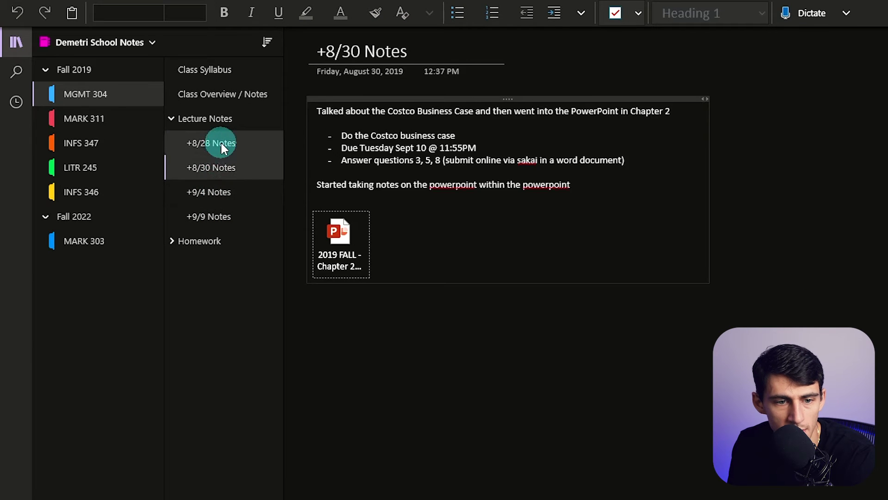
{"action": "left_click", "coordinate": [211, 142]}
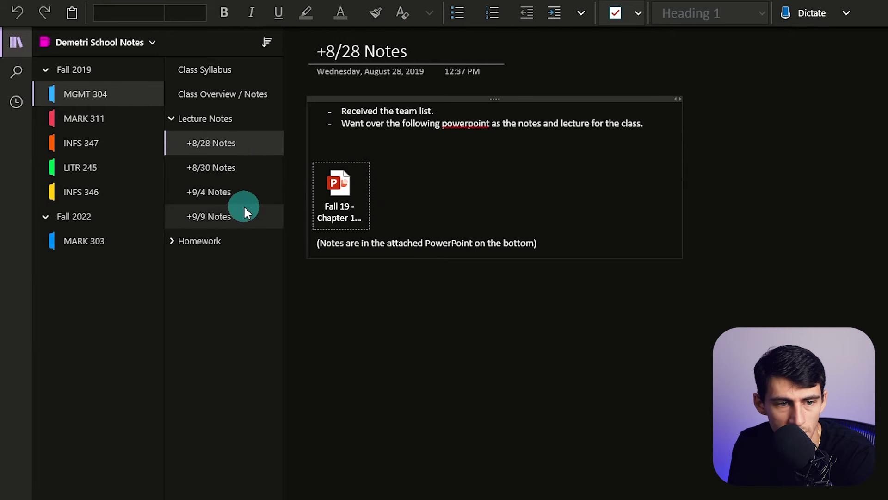
{"action": "left_click", "coordinate": [236, 216]}
{"action": "left_click", "coordinate": [205, 70]}
{"action": "left_click", "coordinate": [223, 94]}
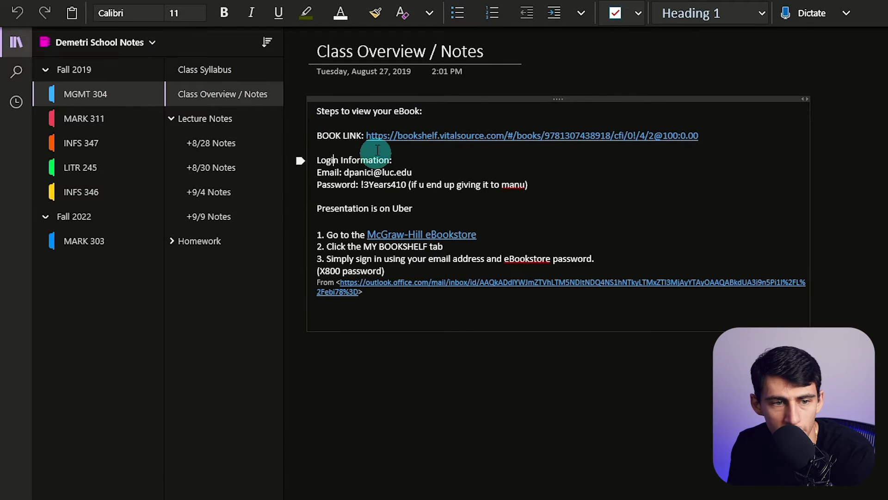
{"action": "left_click", "coordinate": [204, 69]}
{"action": "left_click", "coordinate": [208, 94]}
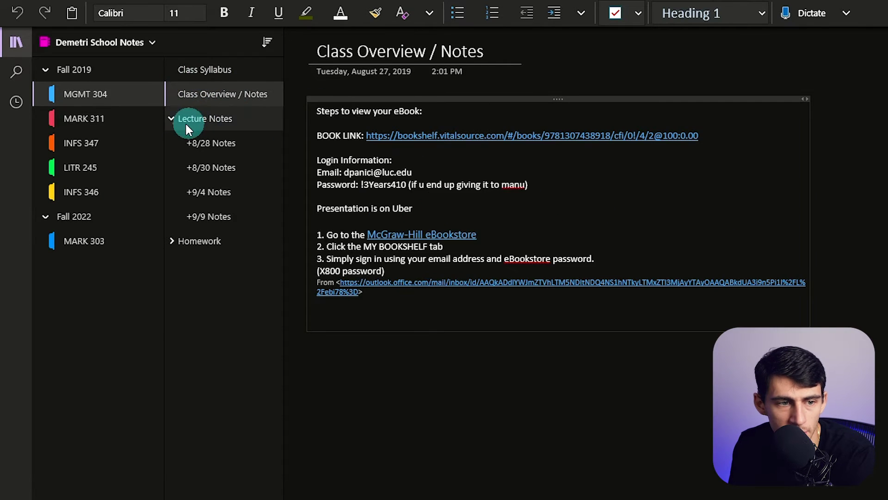
Browse the MARK 311 section's +8/28 Notes and HW #1 pages.
{"action": "left_click", "coordinate": [139, 117]}
{"action": "left_click", "coordinate": [172, 118]}
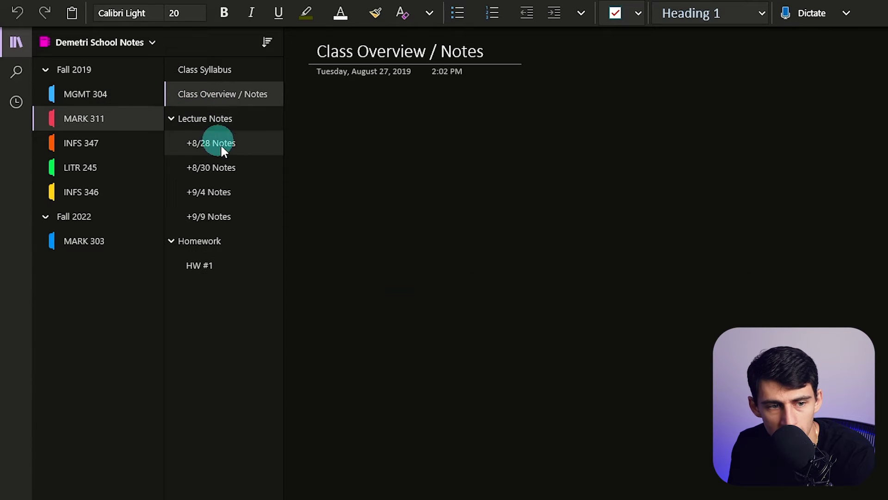
{"action": "left_click", "coordinate": [210, 143]}
{"action": "left_click", "coordinate": [198, 265]}
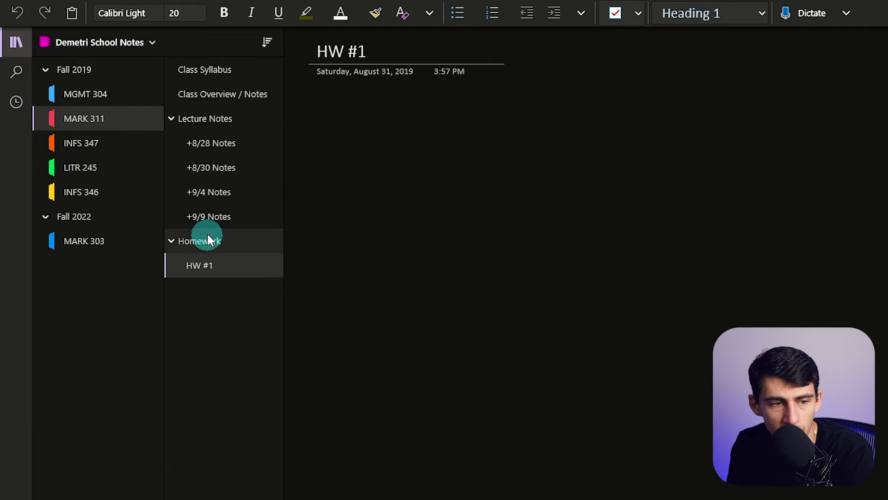
Browse INFS 347 class readings pages, view the CAMCL 499-500 PDF attachment, and return to OneNote.
{"action": "left_click", "coordinate": [81, 143]}
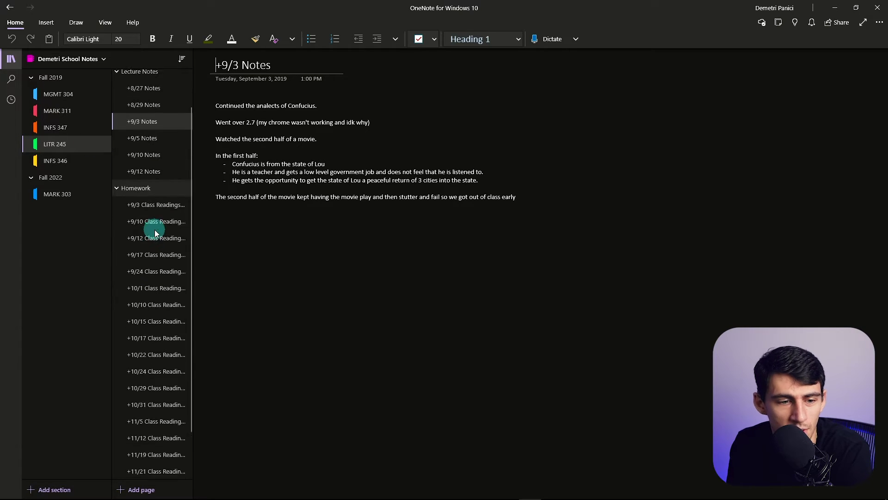
{"action": "scroll", "coordinate": [153, 223], "scroll_direction": "down", "scroll_amount": 2}
{"action": "scroll", "coordinate": [167, 244], "scroll_direction": "up", "scroll_amount": 2}
{"action": "scroll", "coordinate": [160, 209], "scroll_direction": "down", "scroll_amount": 1}
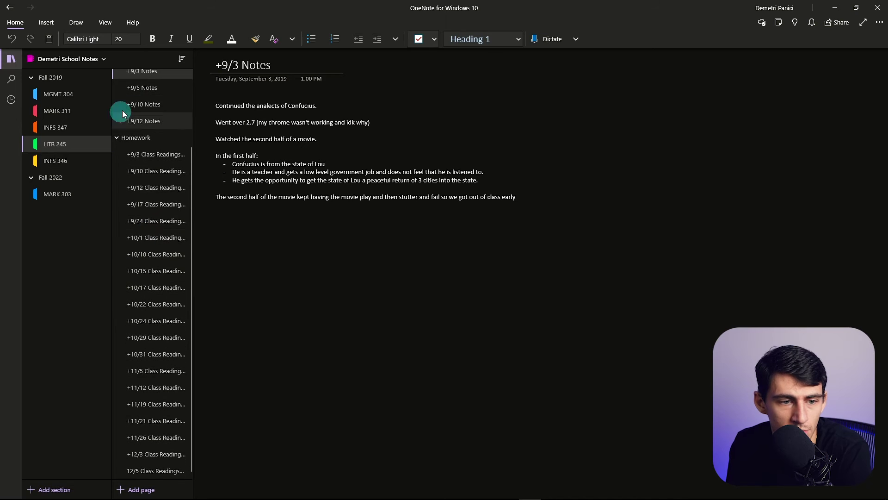
{"action": "left_click", "coordinate": [155, 153]}
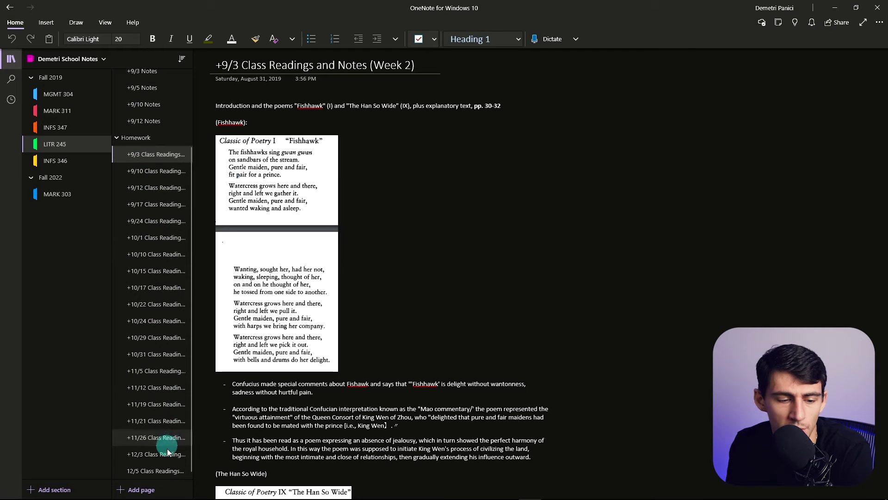
{"action": "left_click", "coordinate": [153, 471]}
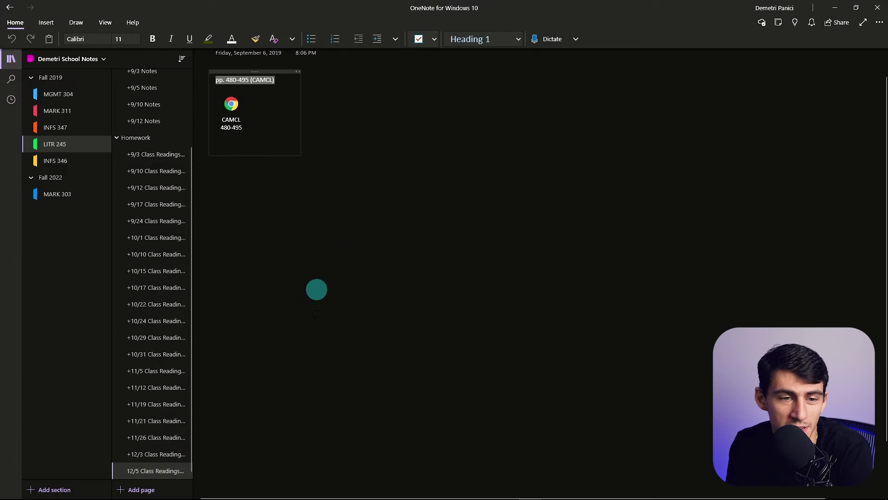
{"action": "left_click", "coordinate": [152, 453]}
{"action": "scroll", "coordinate": [182, 298], "scroll_direction": "up", "scroll_amount": 3}
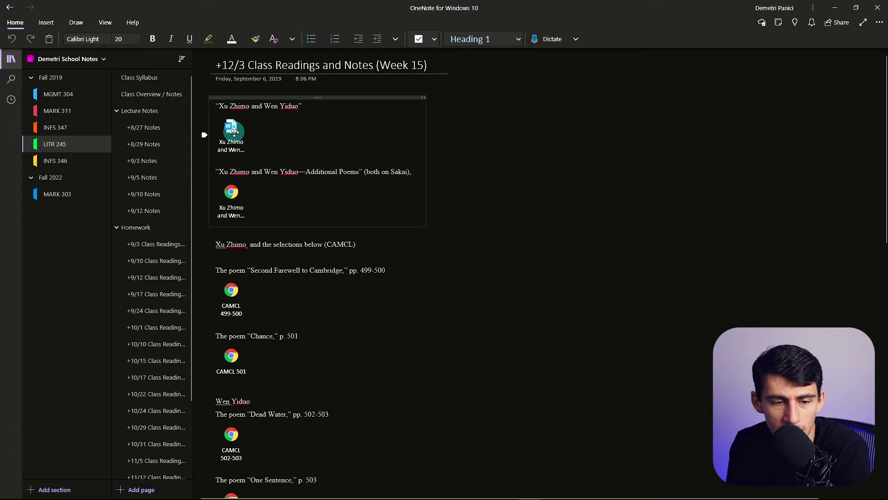
{"action": "double_click", "coordinate": [232, 294]}
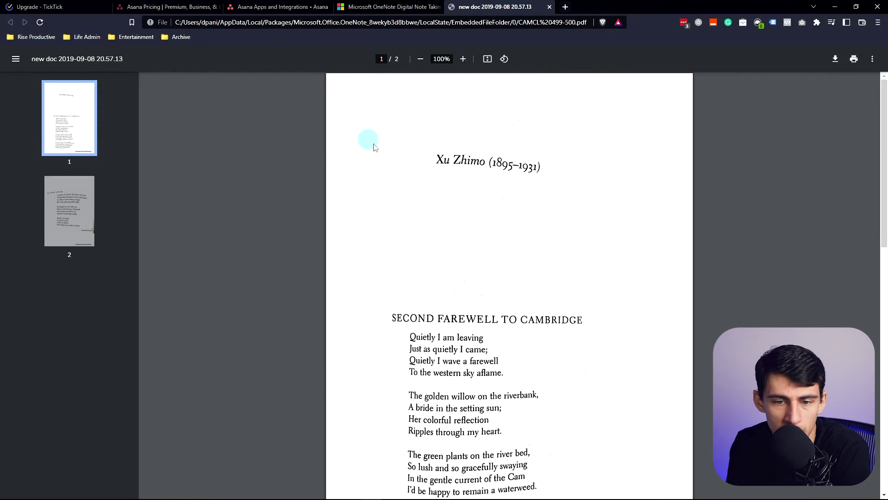
{"action": "scroll", "coordinate": [561, 234], "scroll_direction": "down", "scroll_amount": 5}
{"action": "scroll", "coordinate": [551, 226], "scroll_direction": "up", "scroll_amount": 5}
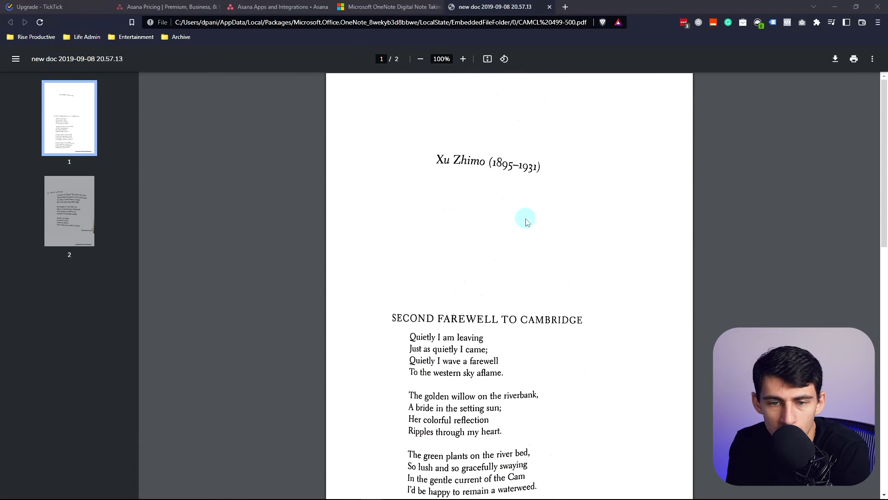
{"action": "key", "text": "alt+Tab"}
View the +9/12 and +9/10 Notes pages, then return to MARK 303's blank page body.
{"action": "left_click", "coordinate": [144, 210]}
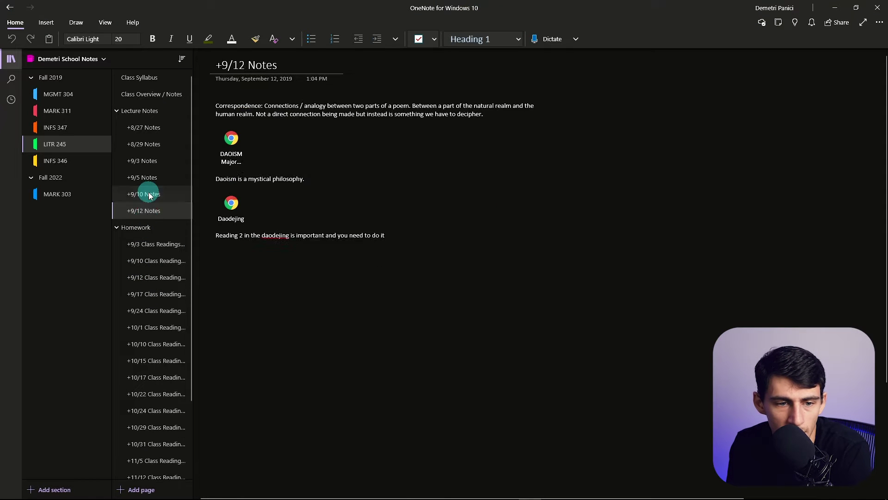
{"action": "left_click", "coordinate": [144, 193]}
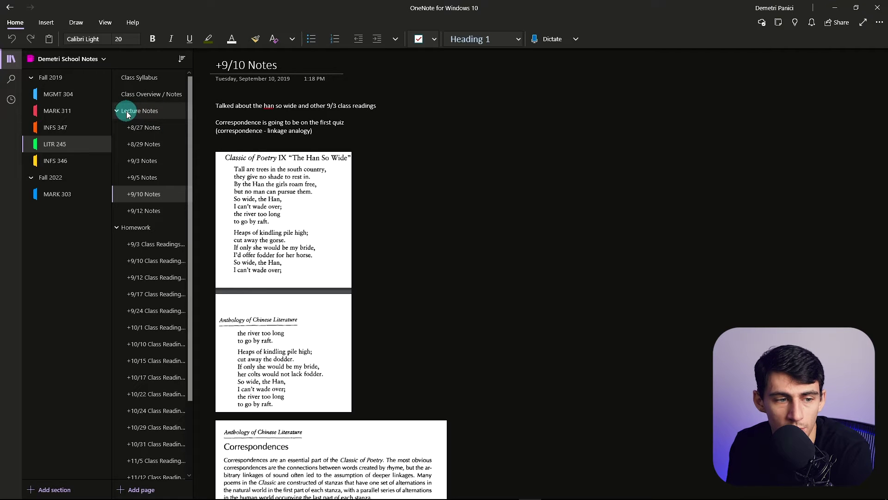
{"action": "left_click", "coordinate": [66, 194]}
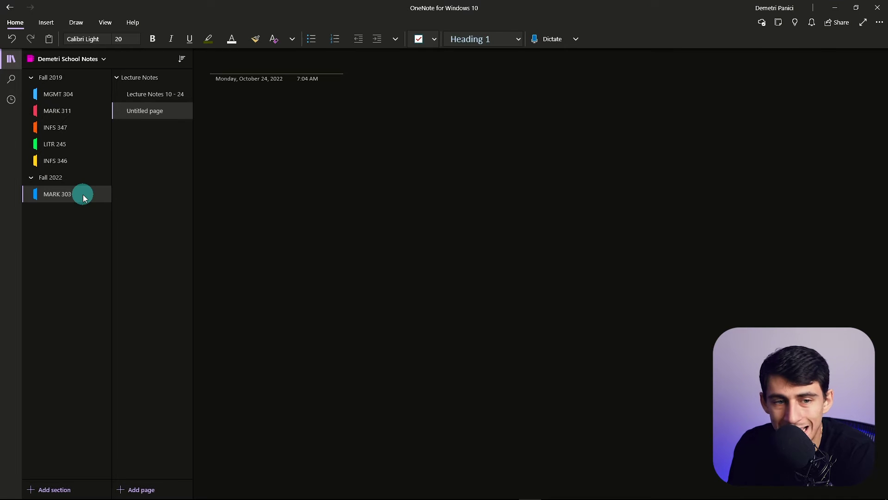
{"action": "left_click", "coordinate": [250, 105]}
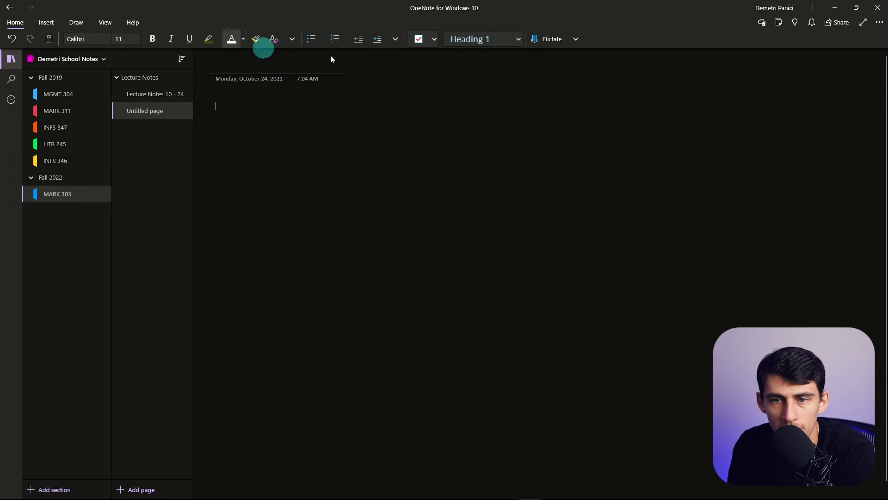
Start voice dictation to speak a paragraph about the dictation option onto the page.
{"action": "left_click", "coordinate": [544, 42]}
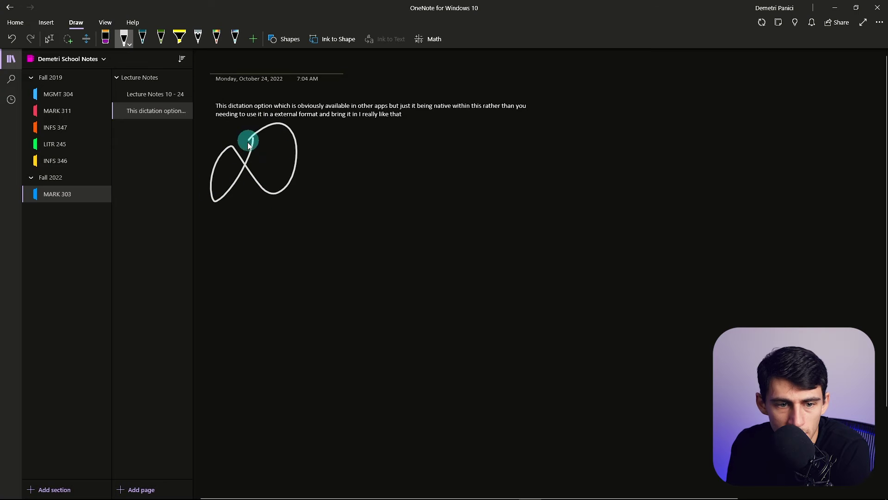
Draw the handwritten signature in ink and switch to a different pen.
{"action": "left_click_drag", "start_coordinate": [248, 142], "coordinate": [295, 186]}
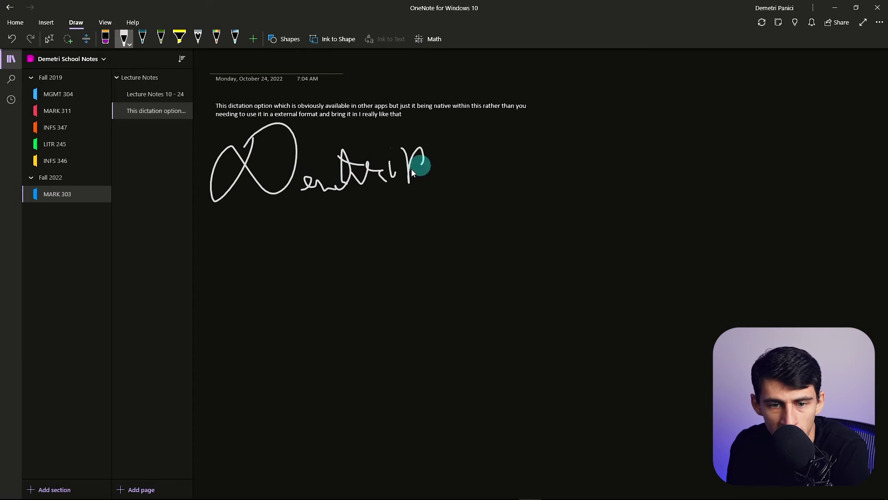
{"action": "left_click_drag", "start_coordinate": [460, 178], "coordinate": [481, 186]}
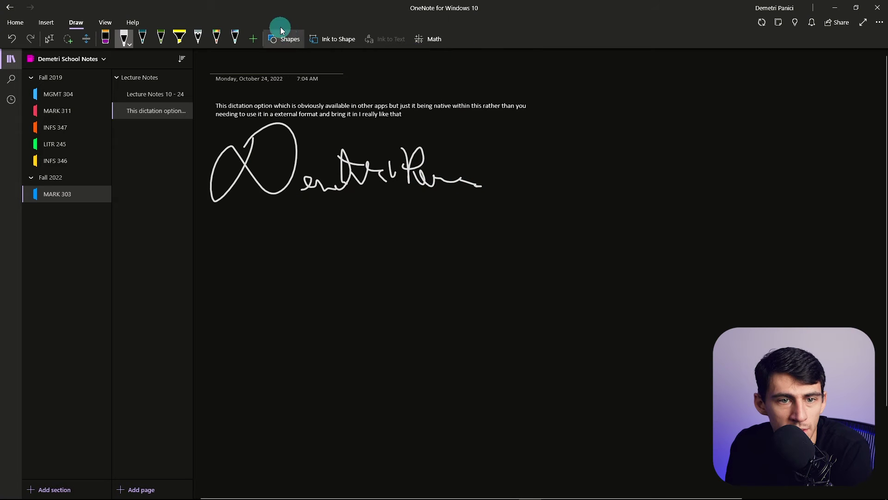
{"action": "left_click", "coordinate": [162, 38]}
{"action": "left_click", "coordinate": [235, 38]}
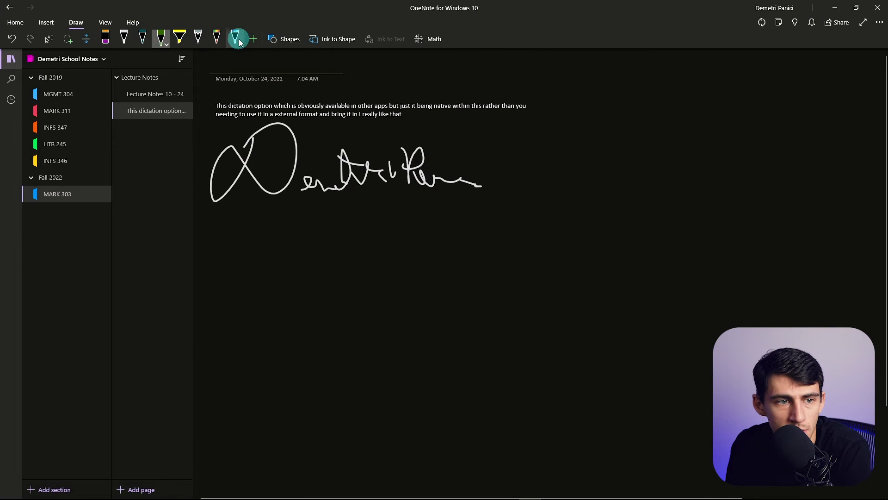
Lasso-select part of the signature, then handwrite the name Demetri below it in grey ink.
{"action": "left_click", "coordinate": [71, 38]}
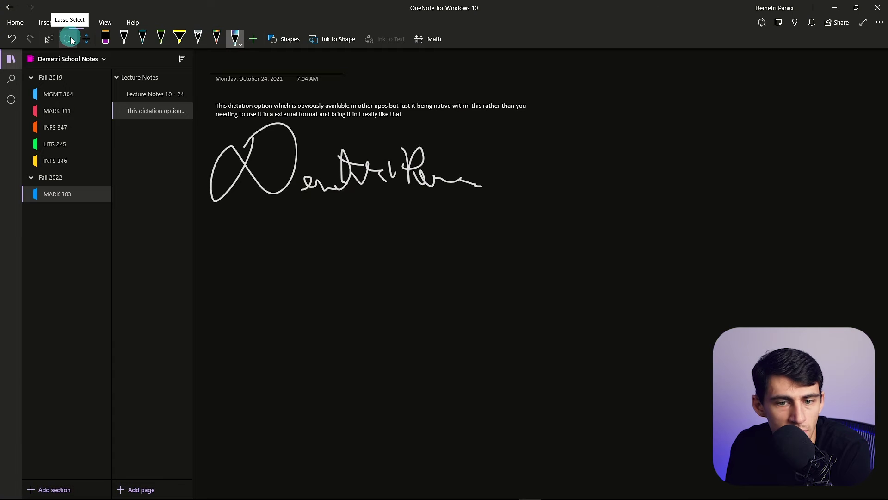
{"action": "left_click_drag", "start_coordinate": [451, 135], "coordinate": [542, 130]}
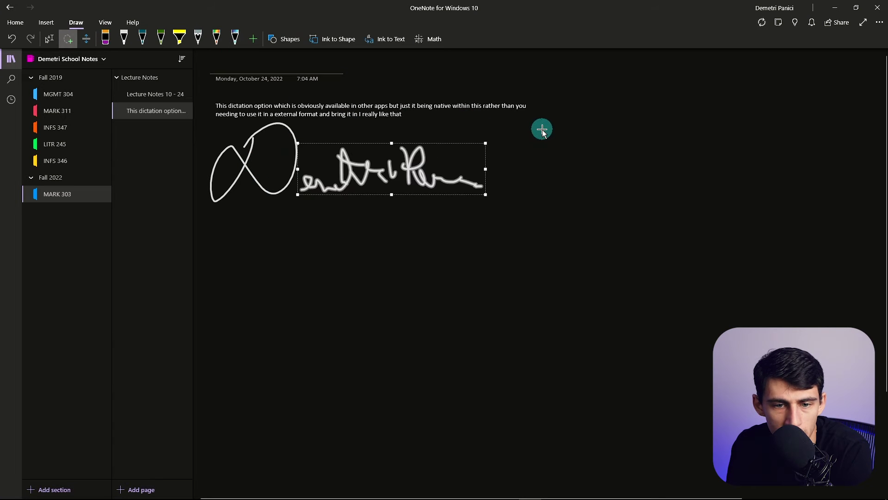
{"action": "left_click", "coordinate": [310, 65]}
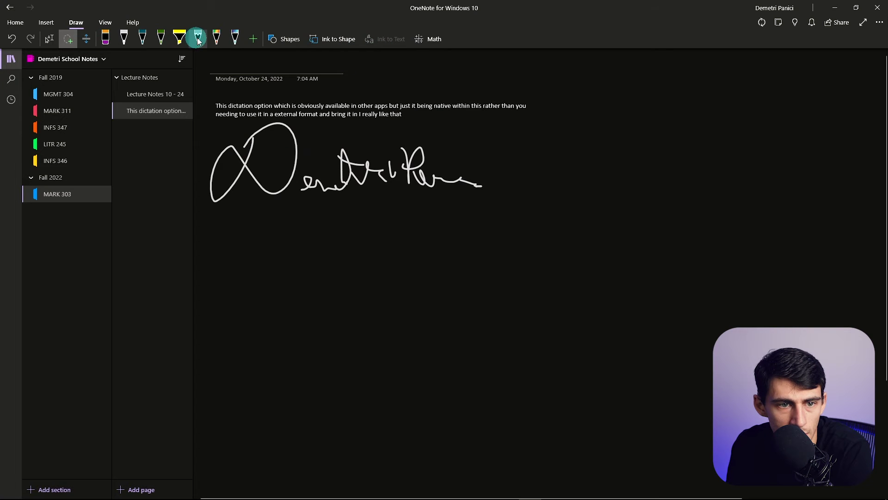
{"action": "left_click_drag", "start_coordinate": [233, 248], "coordinate": [241, 215]}
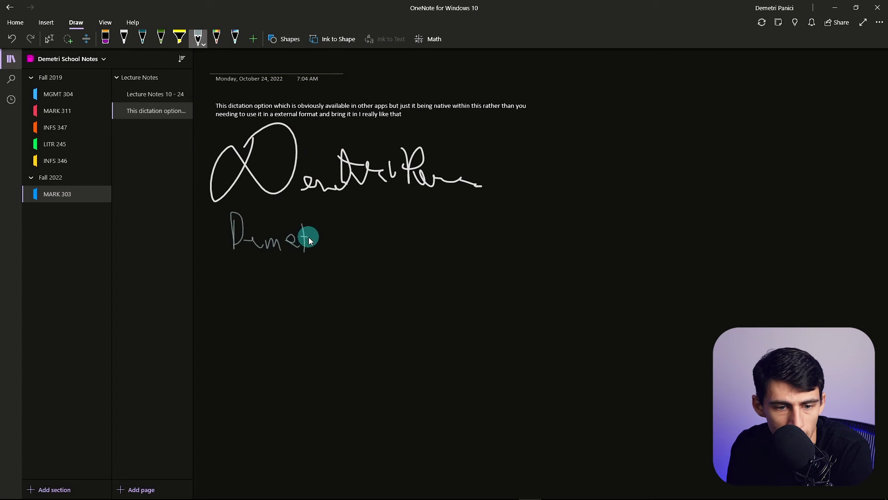
{"action": "left_click", "coordinate": [430, 39]}
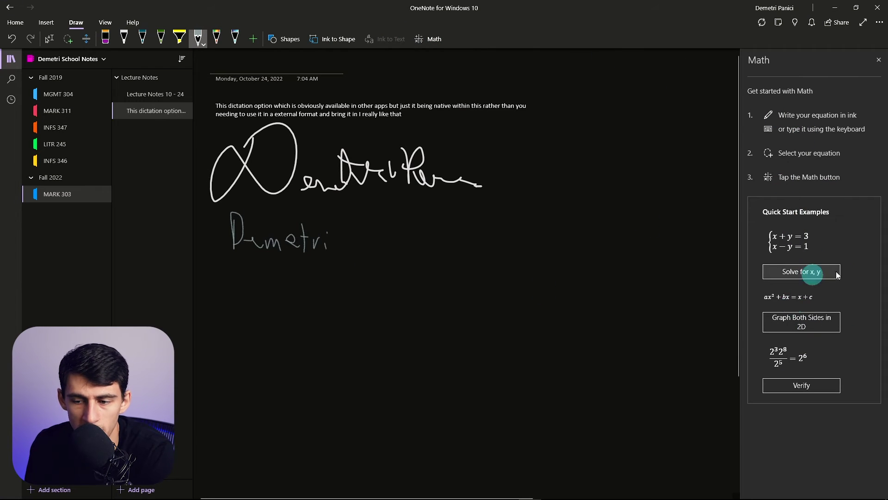
Move the typed Demetri Panici text box to sit below the handwritten name.
{"action": "left_click", "coordinate": [48, 38]}
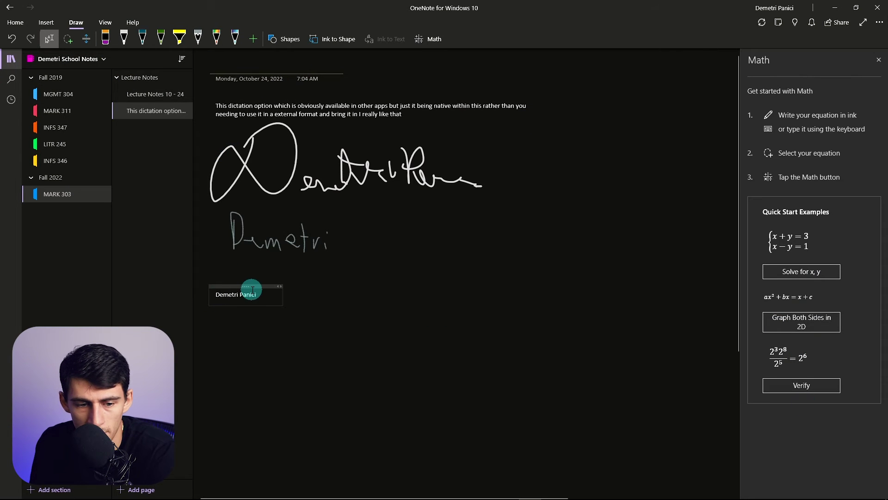
{"action": "left_click_drag", "start_coordinate": [263, 278], "coordinate": [558, 101]}
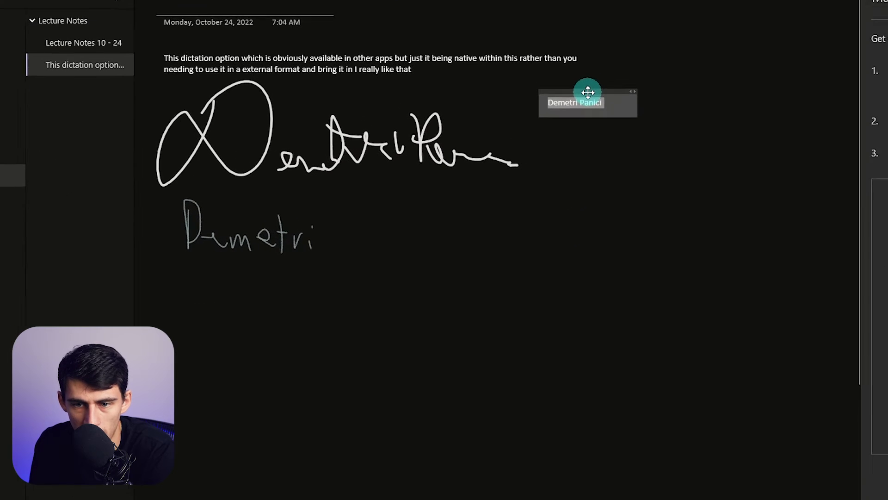
{"action": "left_click_drag", "start_coordinate": [652, 43], "coordinate": [197, 274]}
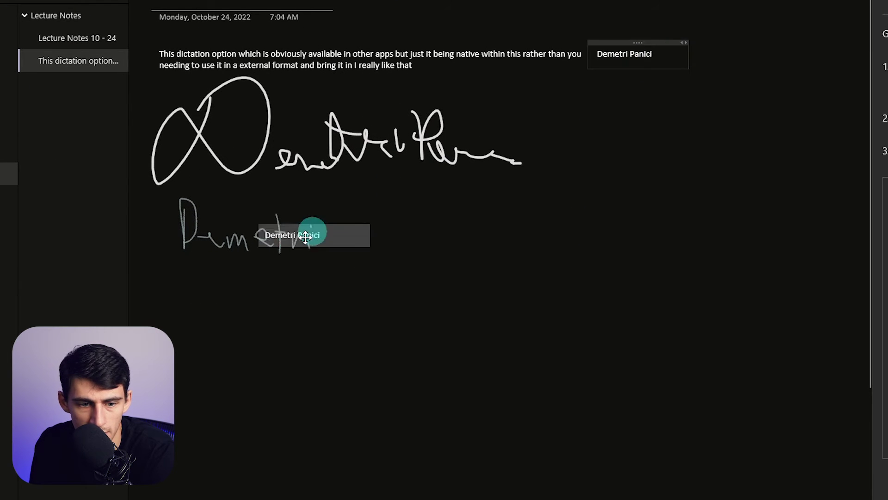
{"action": "right_click", "coordinate": [215, 279]}
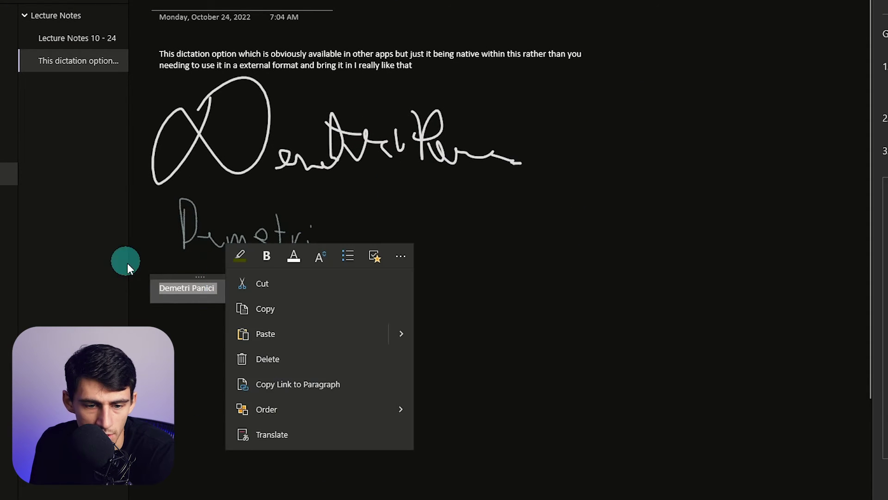
{"action": "left_click", "coordinate": [149, 321]}
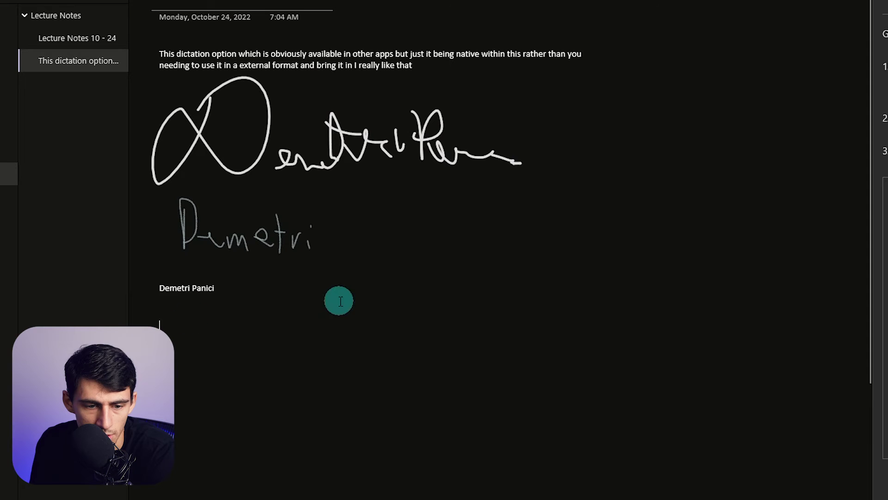
{"action": "type", "text": "Demetri Exam"}
Position the Demetri Exam text box to the right of the name box, aligned with it.
{"action": "left_click", "coordinate": [306, 279]}
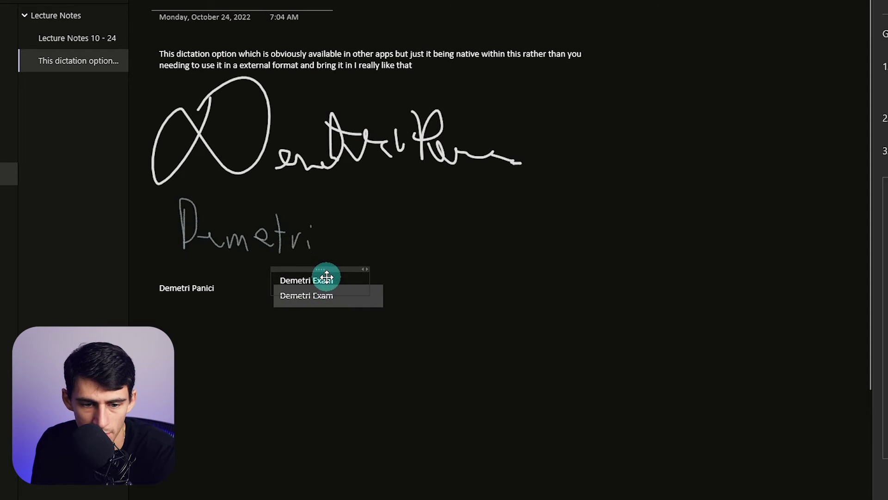
{"action": "mouse_move", "coordinate": [319, 268]}
{"action": "left_mouse_down"}
{"action": "mouse_move", "coordinate": [351, 296]}
{"action": "mouse_move", "coordinate": [404, 300]}
{"action": "left_mouse_up"}
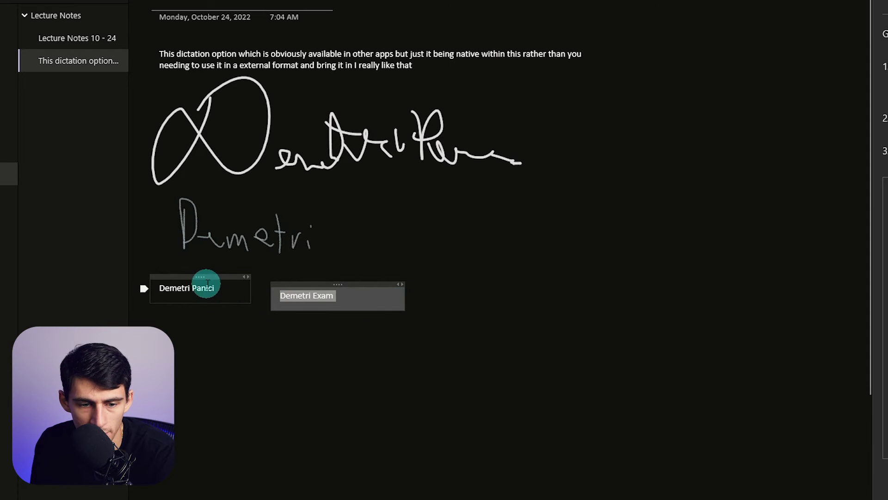
{"action": "left_click_drag", "start_coordinate": [208, 279], "coordinate": [211, 284]}
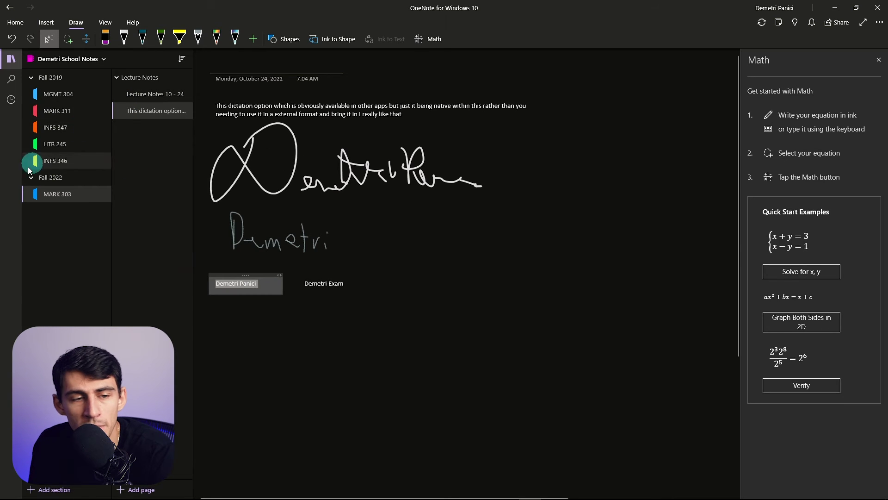
Search all notebooks for 'homework' and open the School Planner / To Do's result.
{"action": "left_click", "coordinate": [10, 76]}
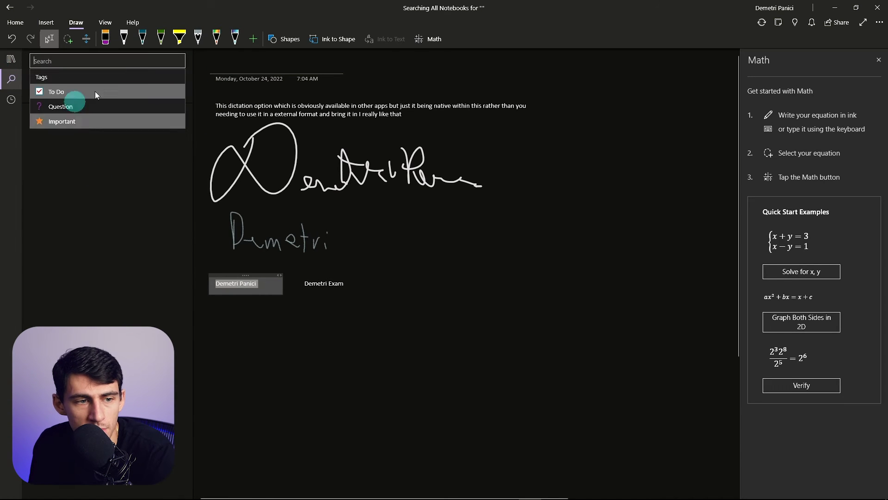
{"action": "left_click", "coordinate": [58, 193]}
{"action": "left_click", "coordinate": [10, 58]}
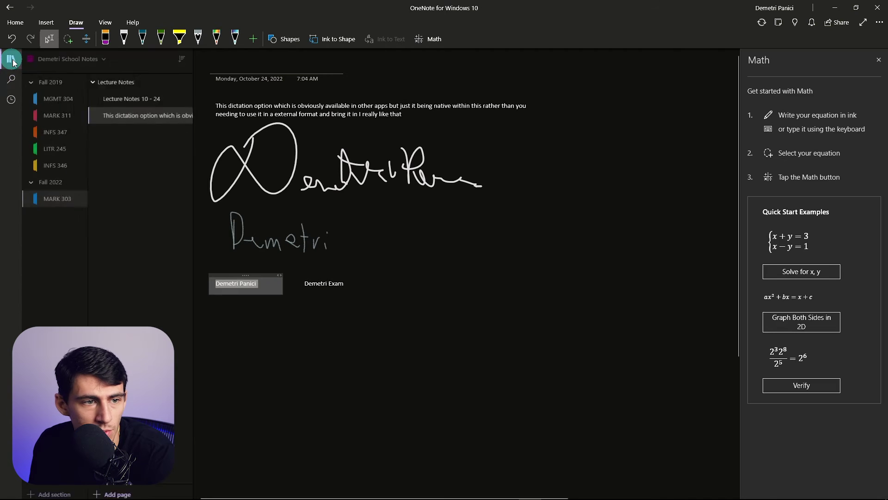
{"action": "left_click", "coordinate": [10, 77]}
{"action": "type", "text": "h"}
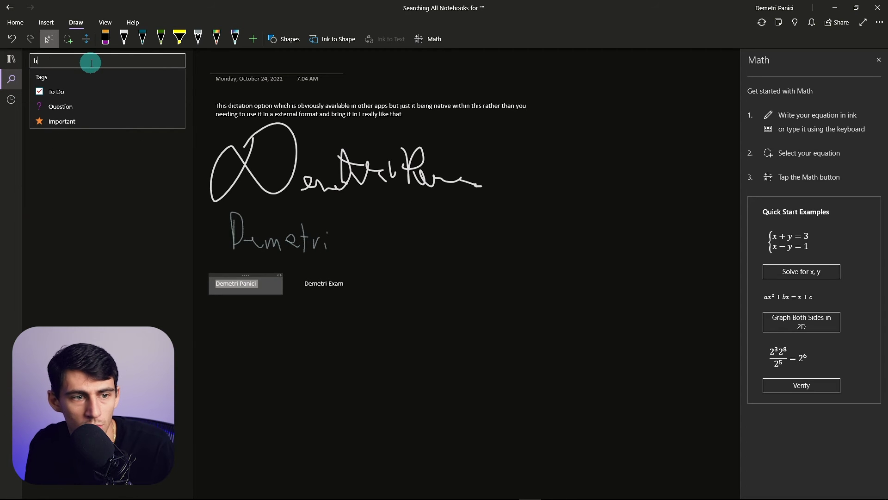
{"action": "type", "text": "rk"}
{"action": "key", "text": "Return"}
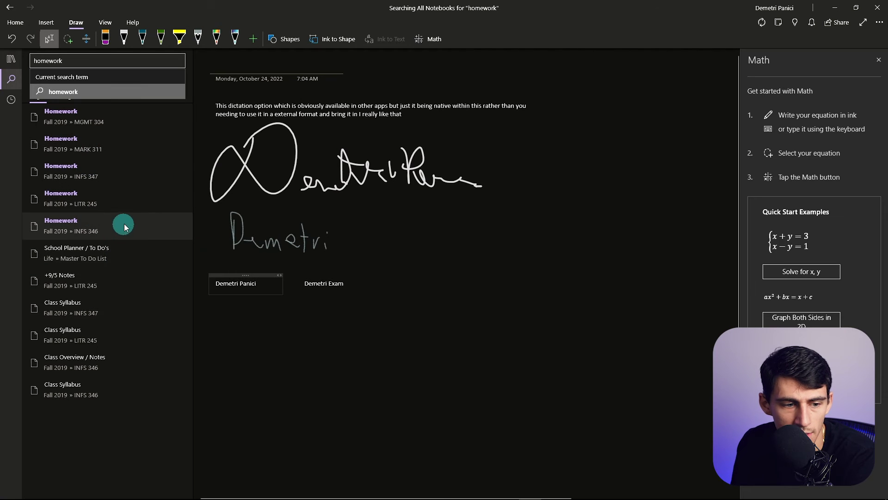
{"action": "left_click", "coordinate": [102, 260]}
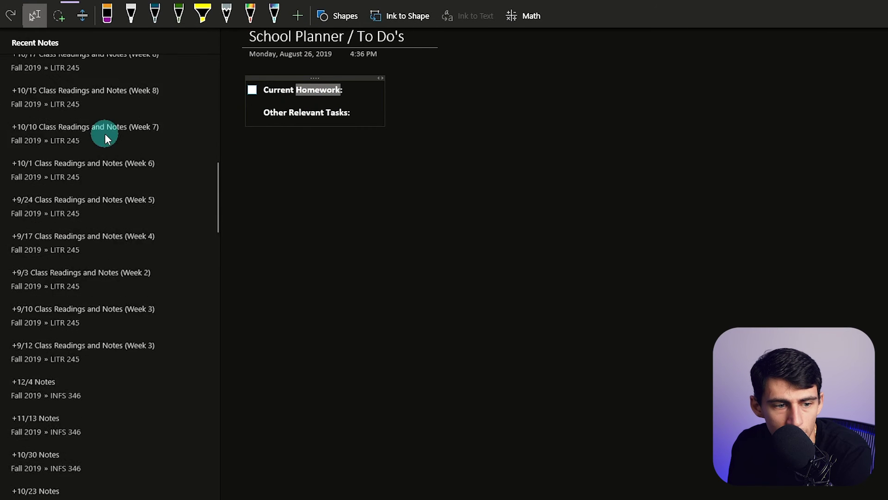
{"action": "scroll", "coordinate": [105, 133], "scroll_direction": "up", "scroll_amount": 10}
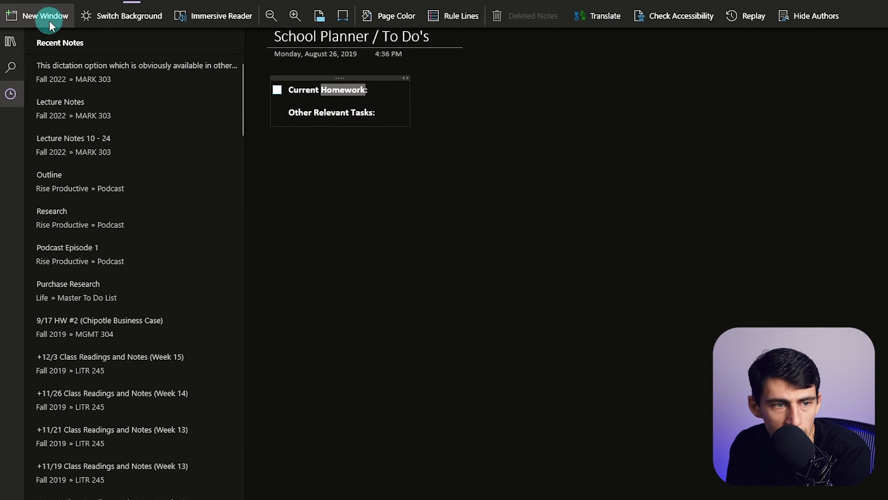
Try New Window, toggle the background light and back to dark, and enter then leave Immersive Reader.
{"action": "left_click", "coordinate": [45, 16]}
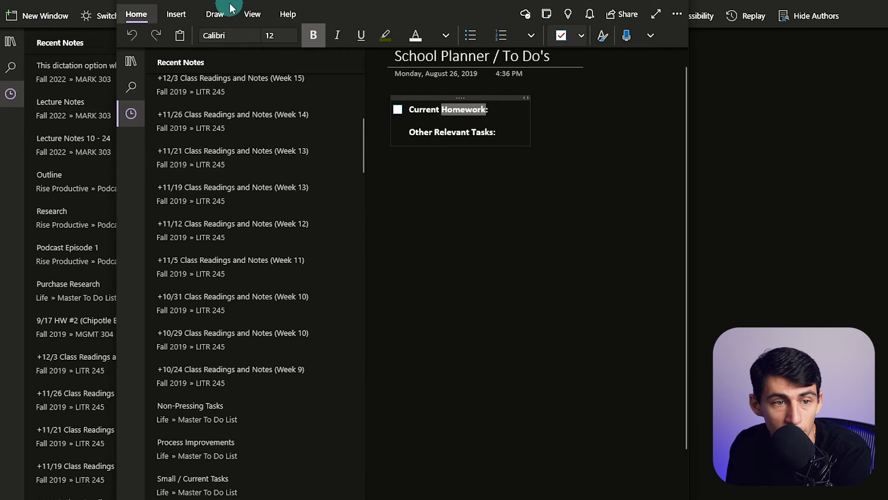
{"action": "left_click", "coordinate": [106, 15]}
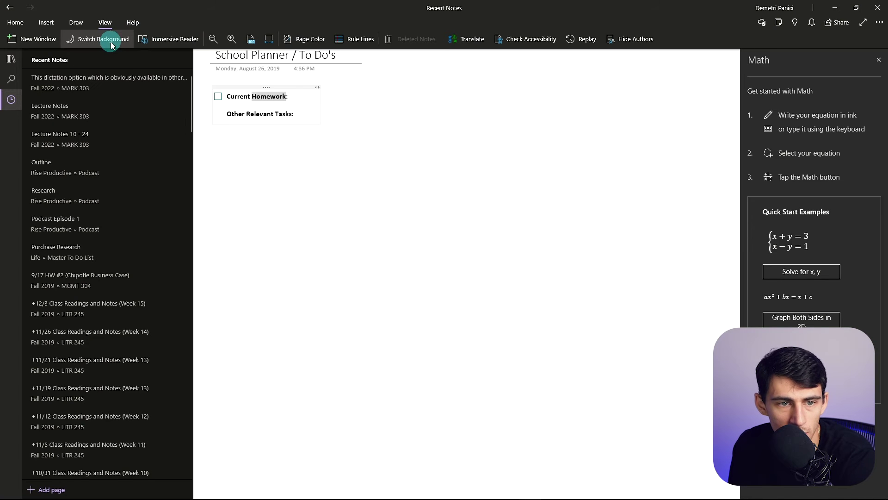
{"action": "left_click", "coordinate": [102, 39]}
{"action": "left_click", "coordinate": [174, 39]}
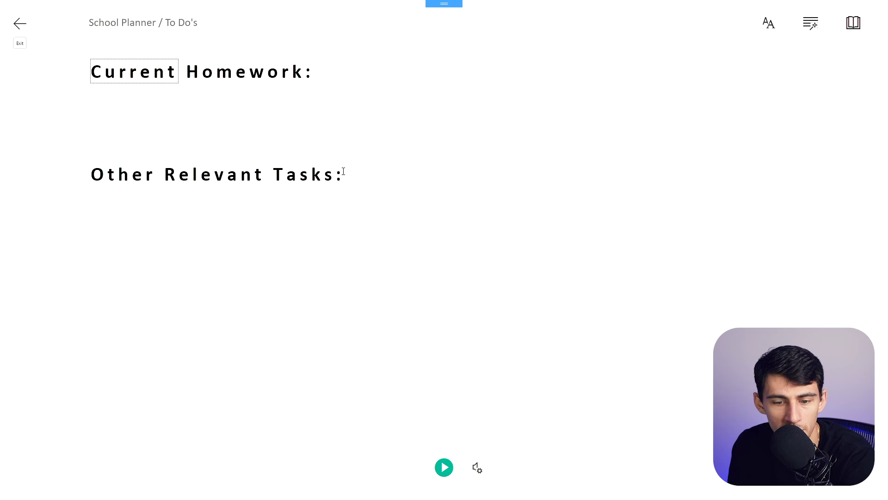
{"action": "left_click", "coordinate": [19, 26]}
Set the page colour to black and toggle grid rule lines on, change style, then off.
{"action": "left_click", "coordinate": [305, 40]}
{"action": "left_click", "coordinate": [307, 84]}
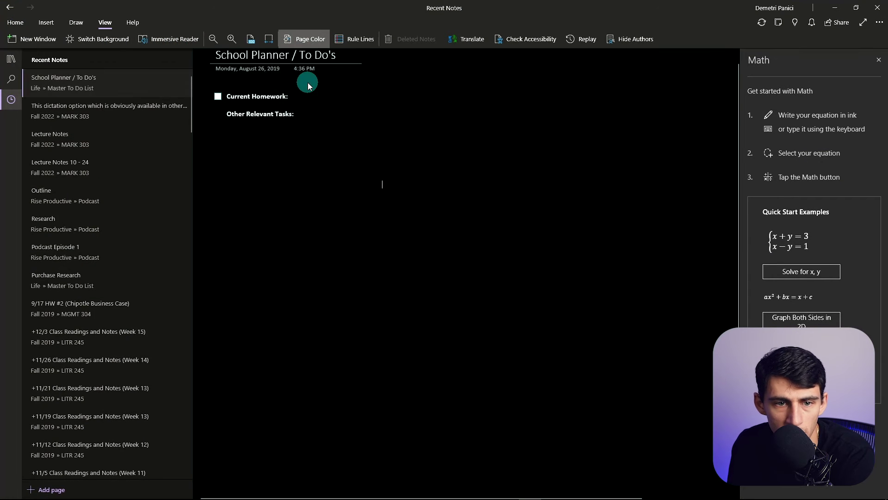
{"action": "left_click", "coordinate": [270, 39]}
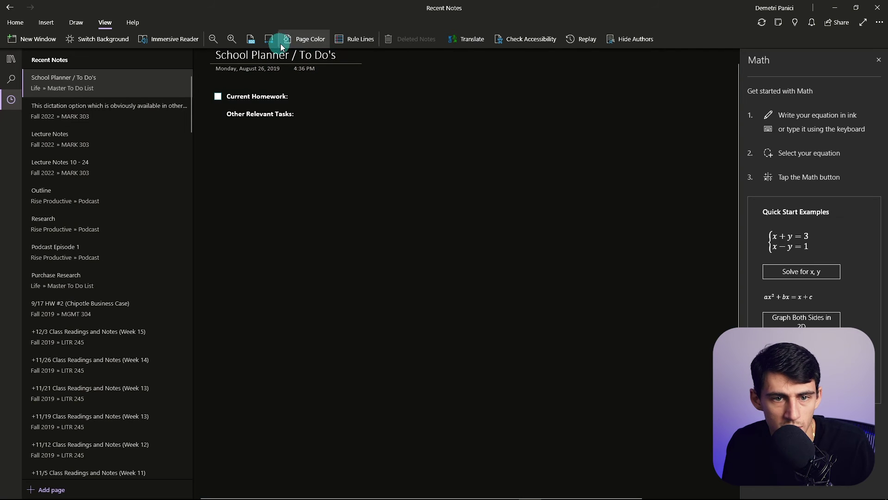
{"action": "left_click", "coordinate": [355, 39]}
{"action": "left_click", "coordinate": [360, 38]}
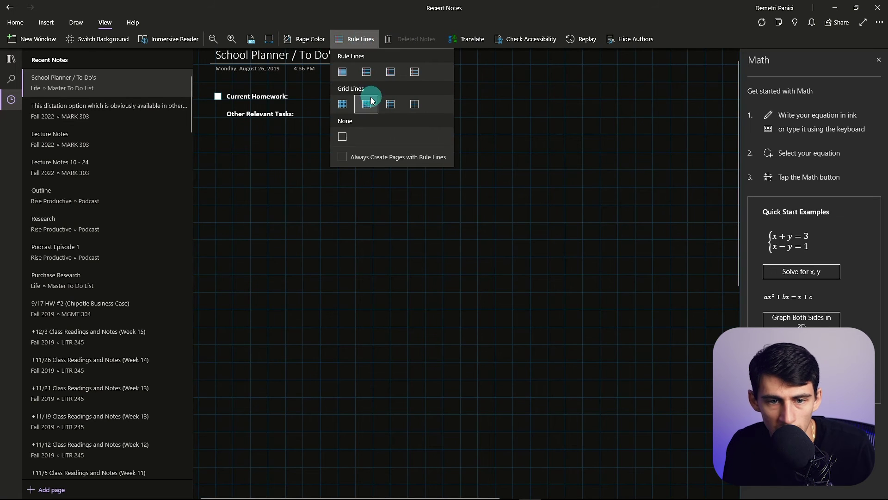
{"action": "left_click", "coordinate": [368, 101]}
{"action": "left_click", "coordinate": [356, 39]}
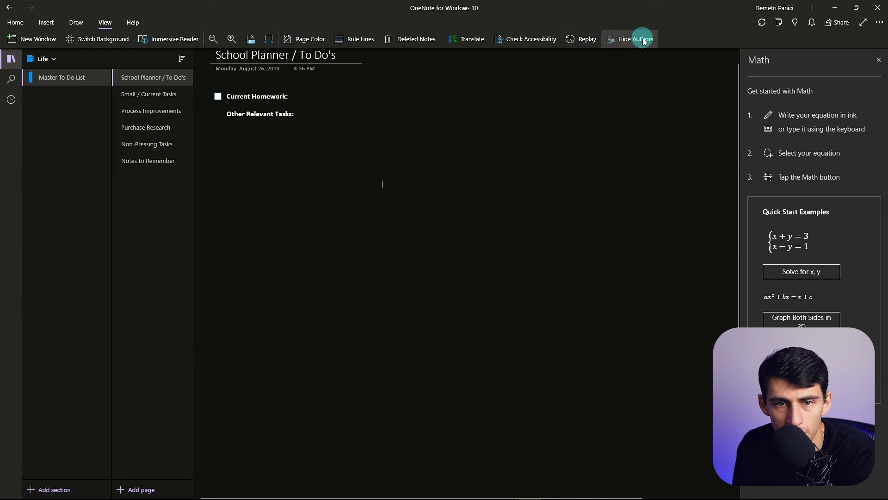
Replay how the whole School Planner page was written.
{"action": "left_click", "coordinate": [581, 38]}
{"action": "left_click", "coordinate": [466, 299]}
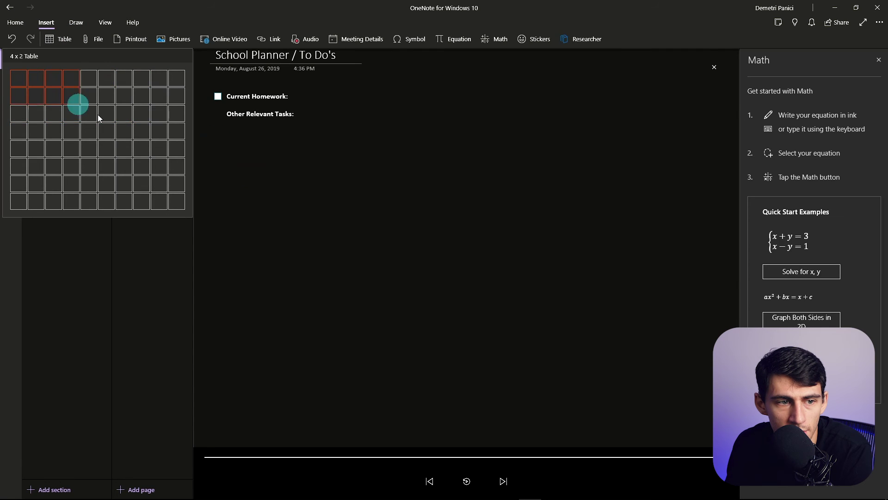
Insert a blank table, position it under 'Other Relevant Tasks', and begin an audio recording.
{"action": "left_click", "coordinate": [146, 148]}
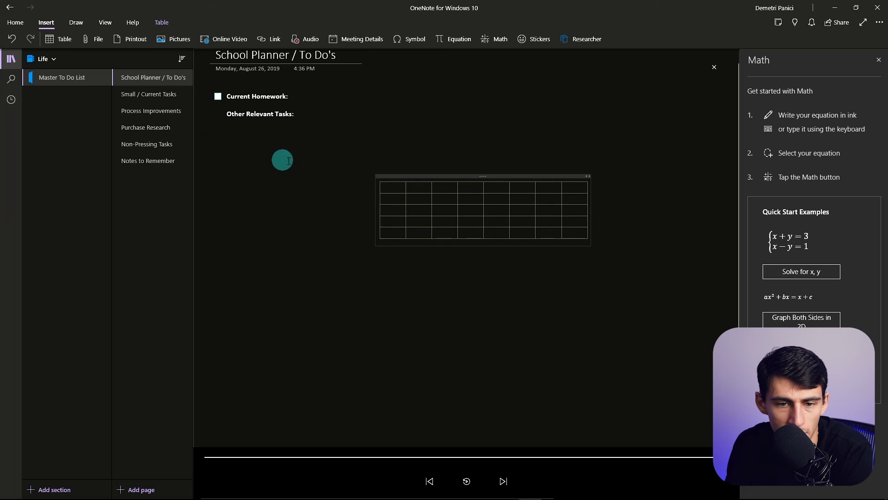
{"action": "left_click_drag", "start_coordinate": [481, 176], "coordinate": [328, 132]}
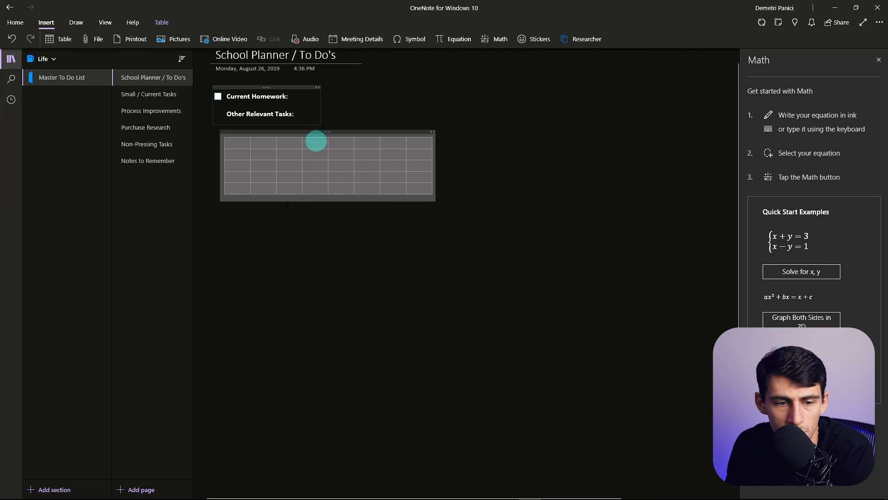
{"action": "left_click", "coordinate": [224, 246]}
{"action": "left_click", "coordinate": [306, 39]}
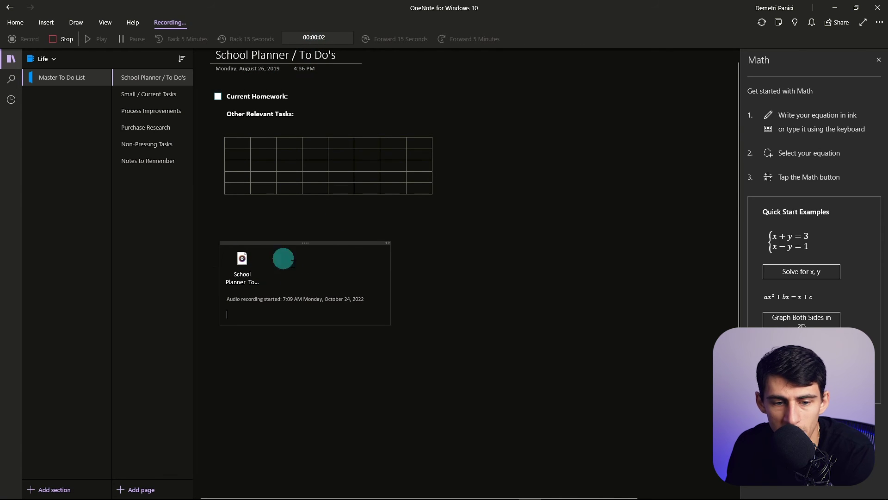
Stop the recording to save a four-second audio clip below the table and view its playback options.
{"action": "left_click", "coordinate": [290, 283]}
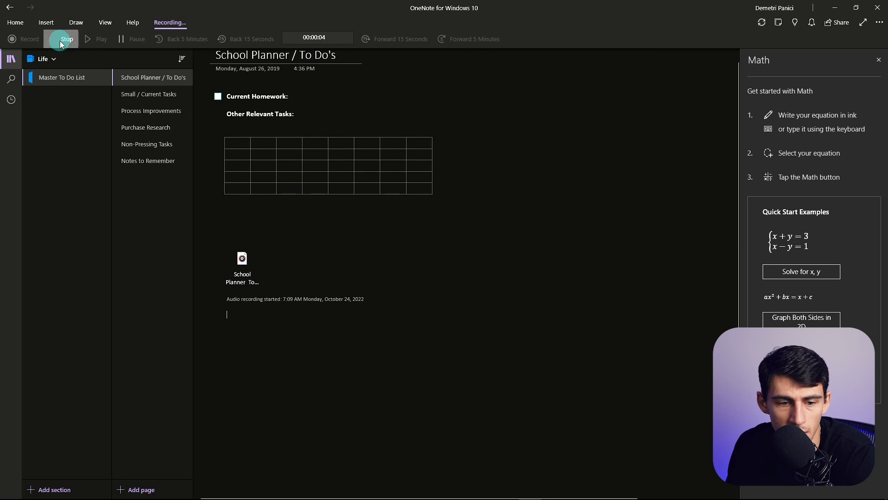
{"action": "left_click", "coordinate": [62, 40]}
{"action": "left_click", "coordinate": [243, 262]}
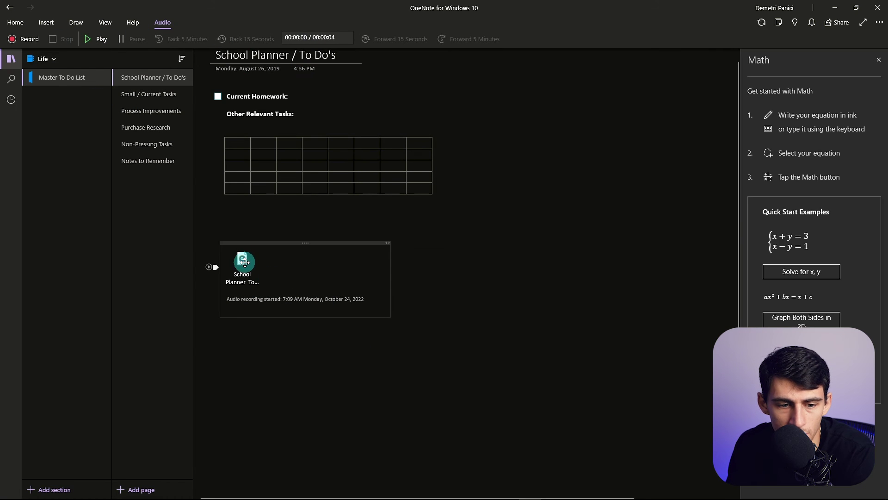
{"action": "left_click", "coordinate": [394, 391]}
{"action": "left_click", "coordinate": [162, 23]}
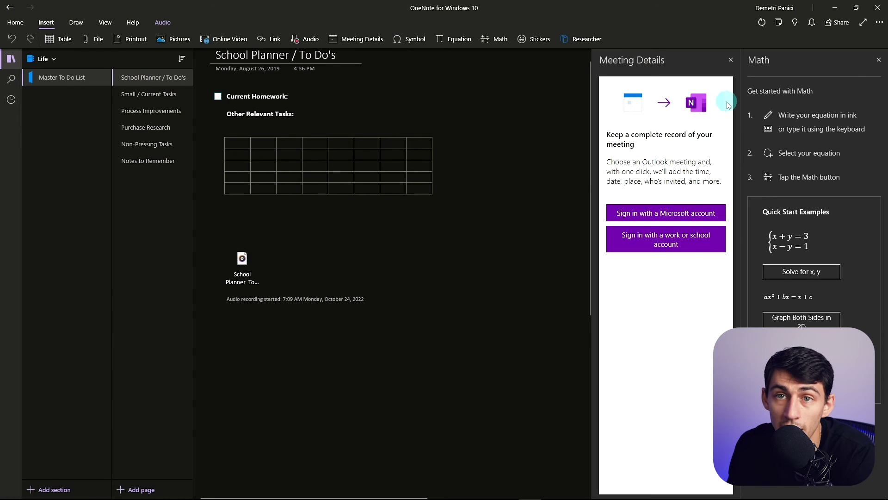
Dismiss the Meeting Details and Math panes and bring up the Researcher pane for finding sources.
{"action": "left_click", "coordinate": [730, 60]}
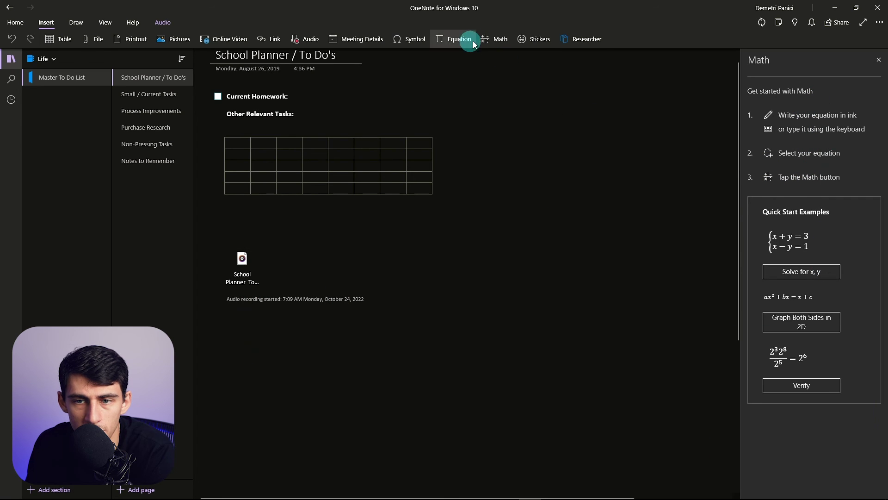
{"action": "left_click", "coordinate": [577, 39]}
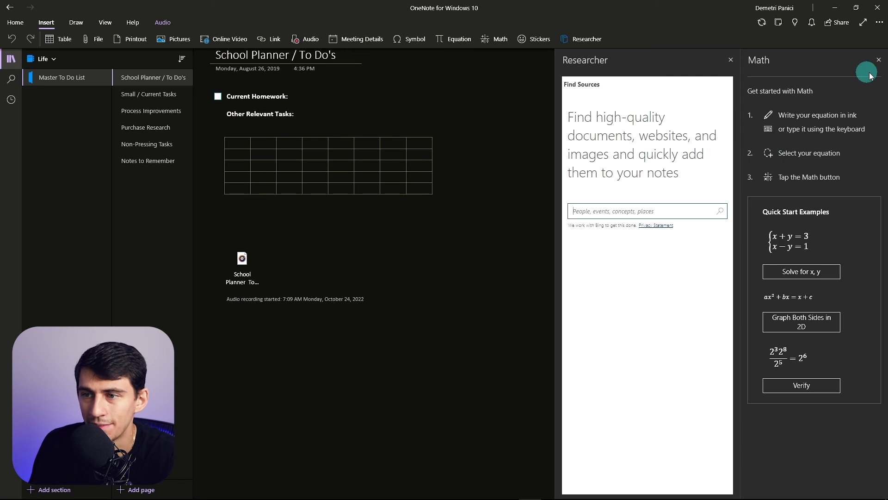
{"action": "left_click", "coordinate": [878, 61]}
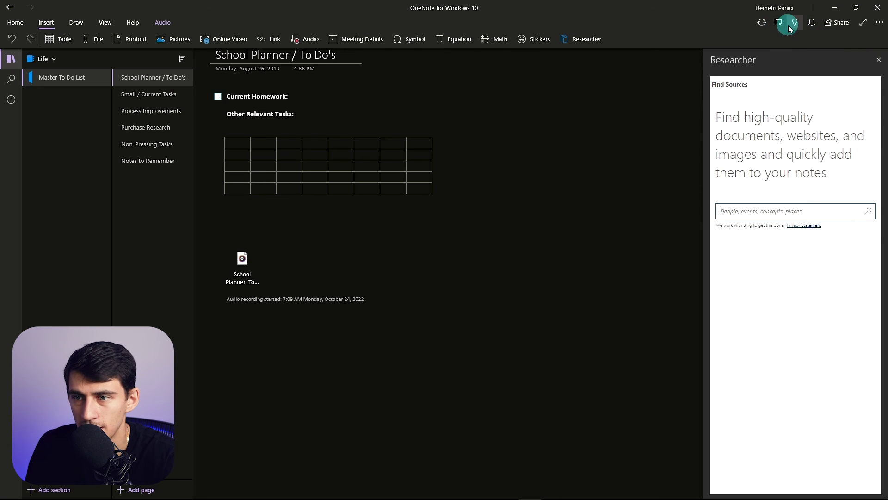